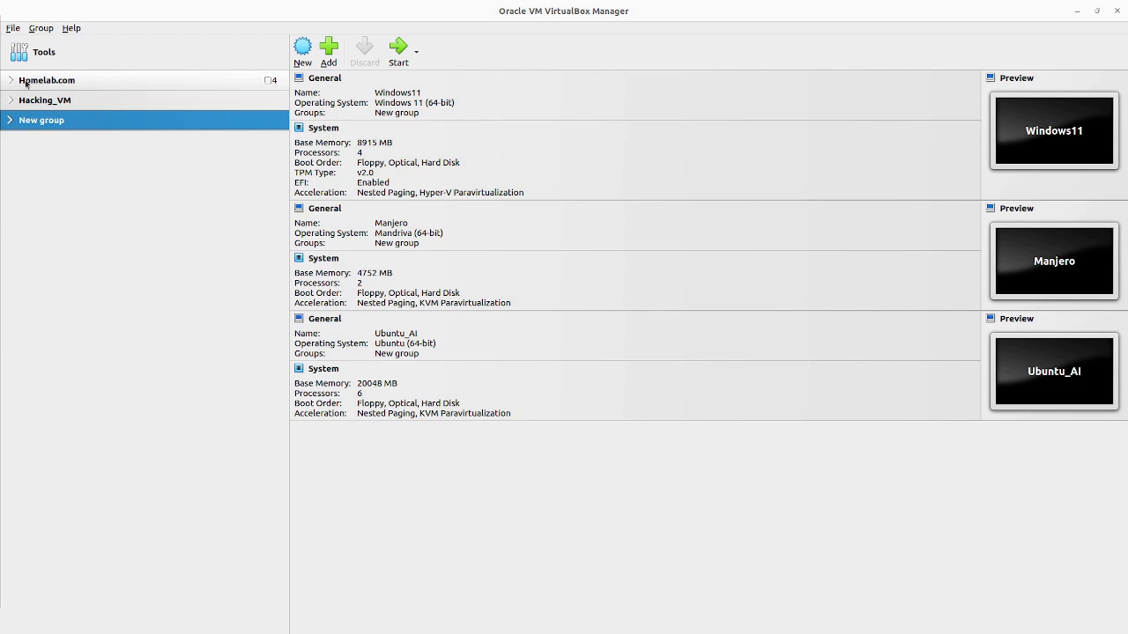
Step: Look over the DC_HomeLab, Home001, SQL_IIS_HomeLab and WAMP_HomeLab machines in the Homelab.com group
{"action": "left_click", "coordinate": [13, 83]}
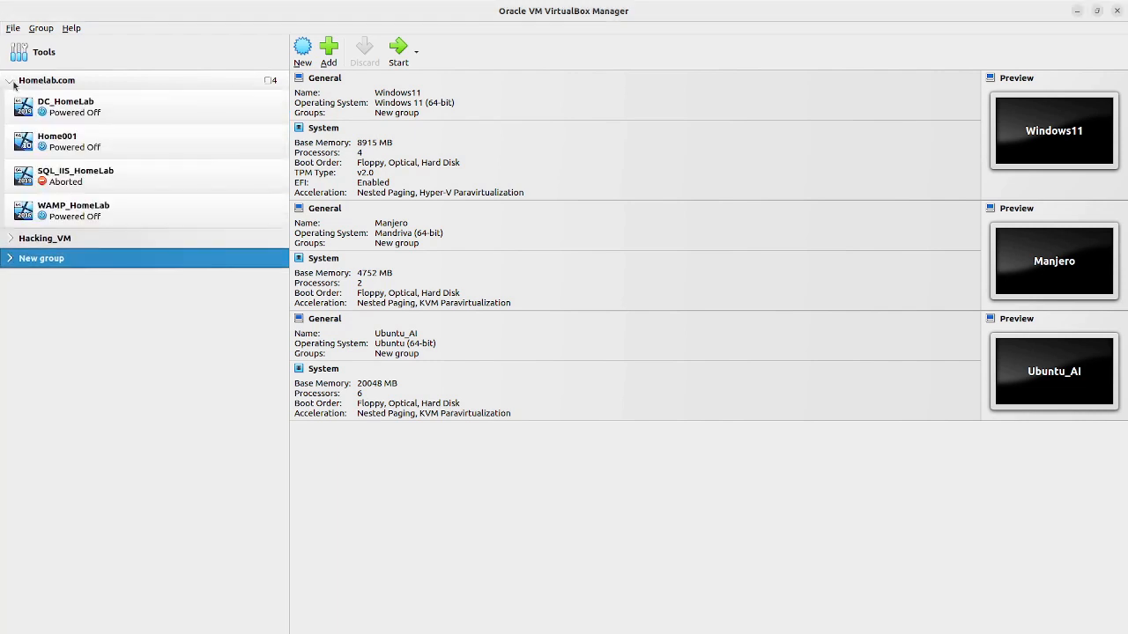
{"action": "left_click", "coordinate": [60, 100]}
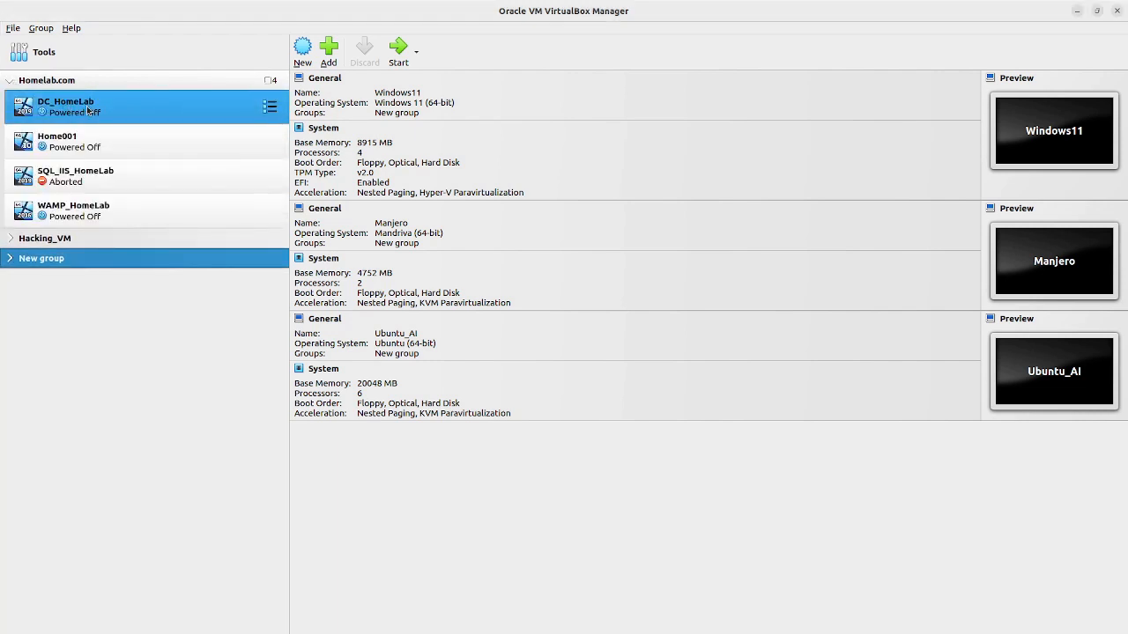
{"action": "left_click", "coordinate": [94, 141]}
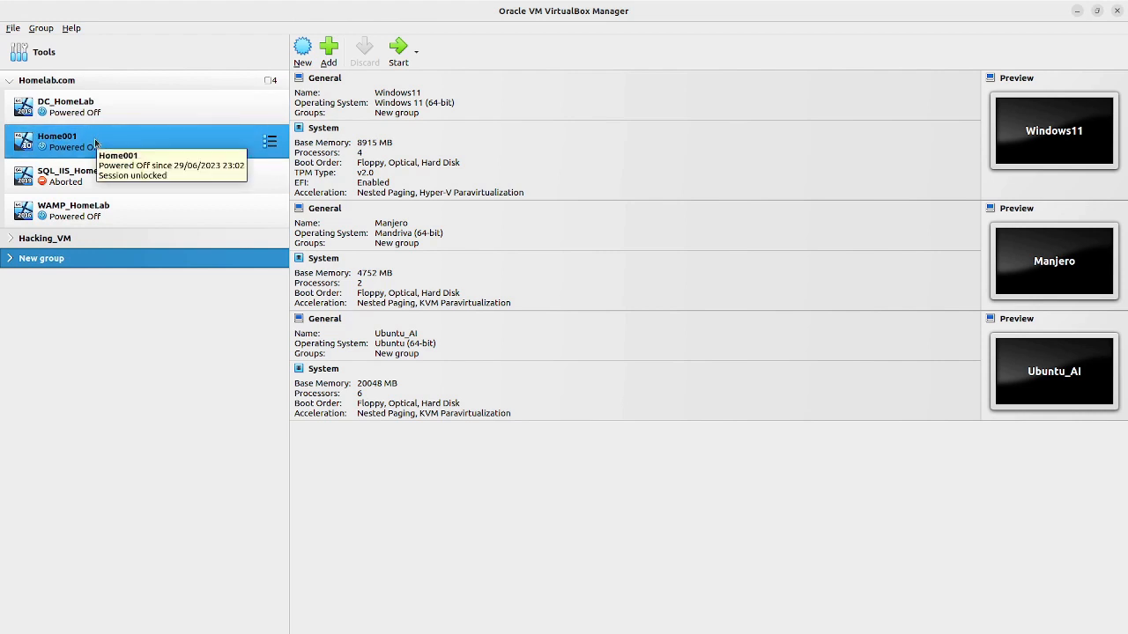
{"action": "left_click", "coordinate": [95, 174]}
{"action": "left_click", "coordinate": [84, 206]}
{"action": "left_click", "coordinate": [88, 141]}
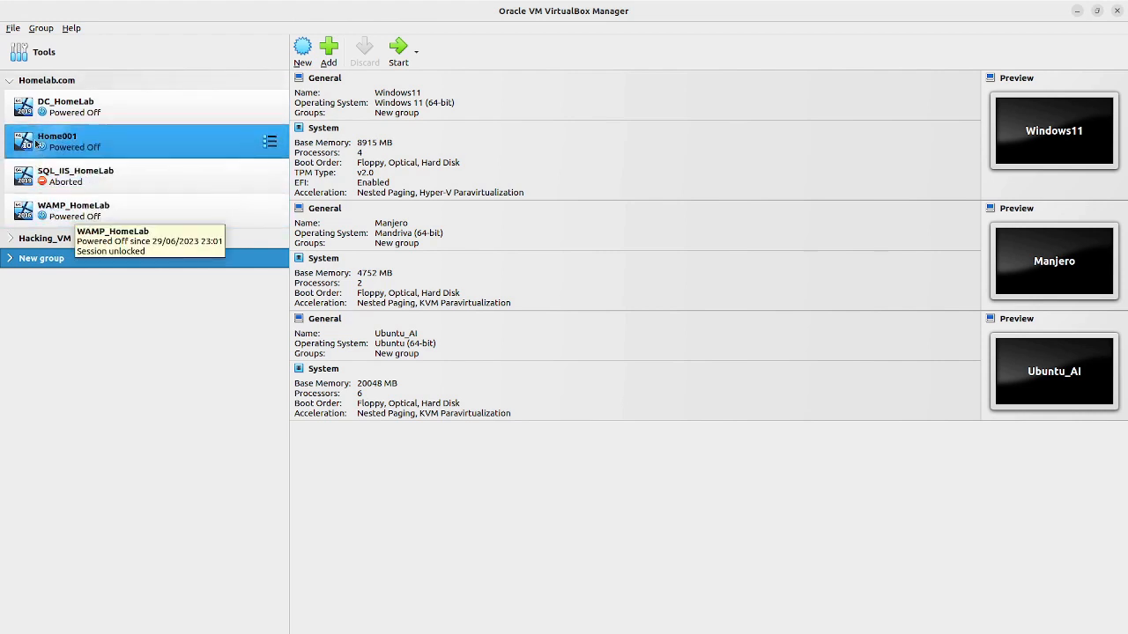
{"action": "left_click", "coordinate": [88, 108]}
Step: Collapse the Homelab.com group, glance at the Hacking_VM group, and start a new virtual machine
{"action": "left_click", "coordinate": [8, 82]}
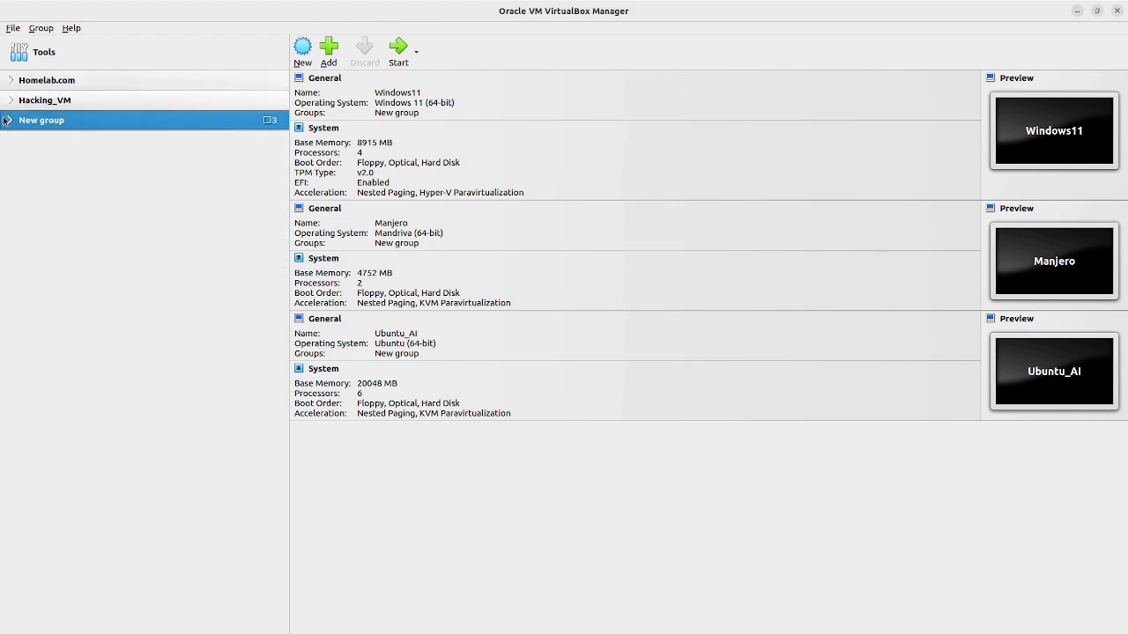
{"action": "left_click", "coordinate": [9, 103]}
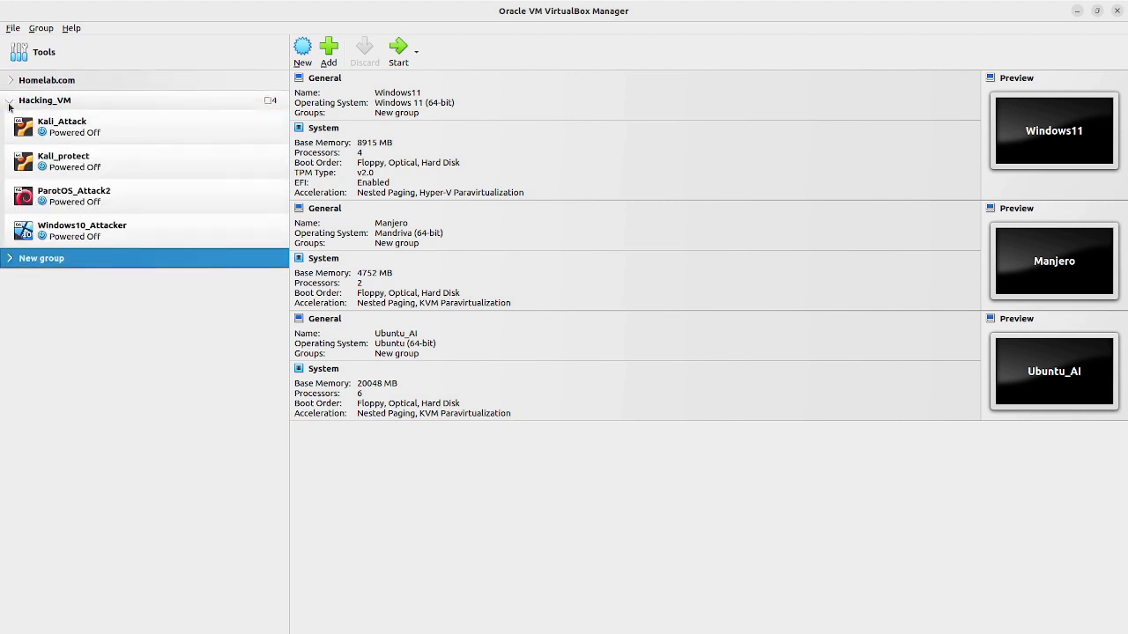
{"action": "left_click", "coordinate": [9, 103]}
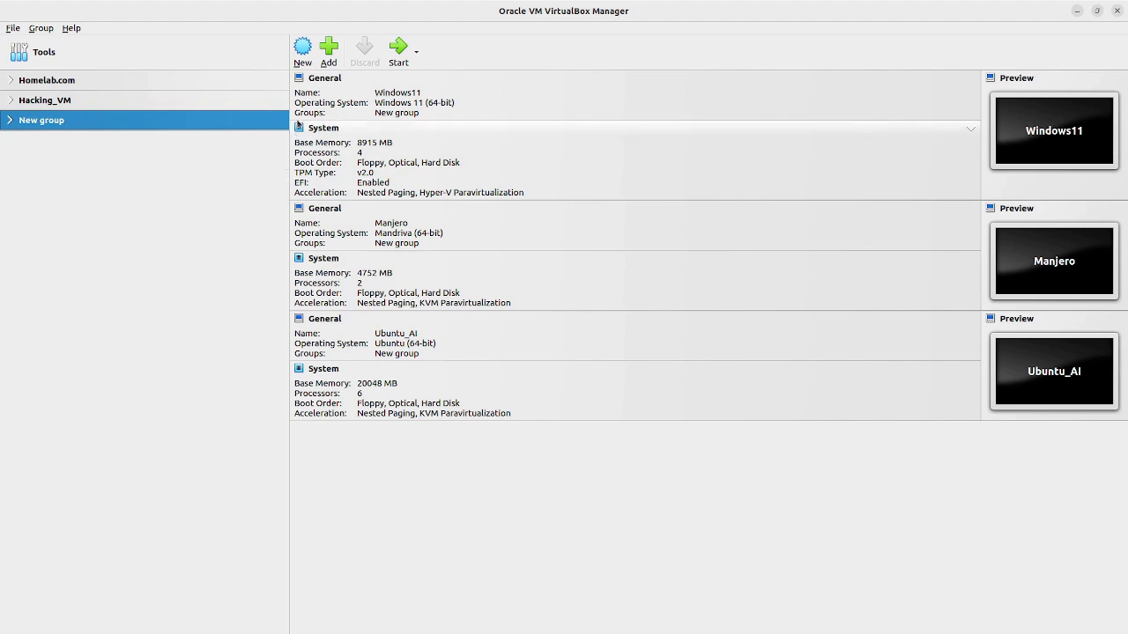
{"action": "left_click", "coordinate": [304, 55]}
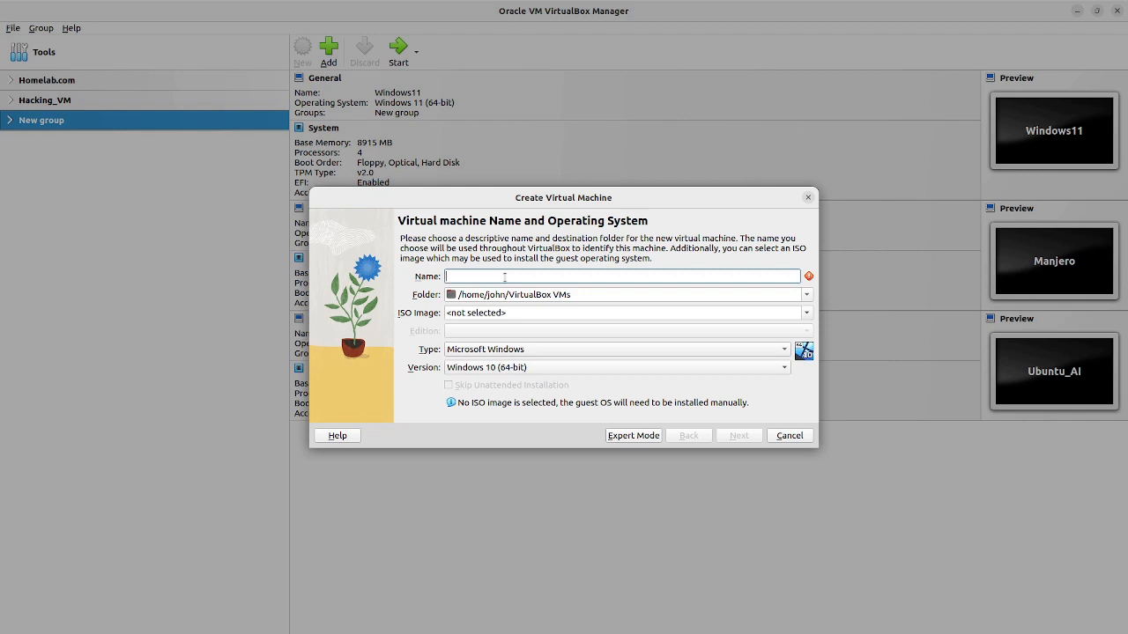
Step: Name the machine DC.Hometest.org and choose Other... from the Folder list
{"action": "type", "text": "DC"}
{"action": "type", "text": ".Ho"}
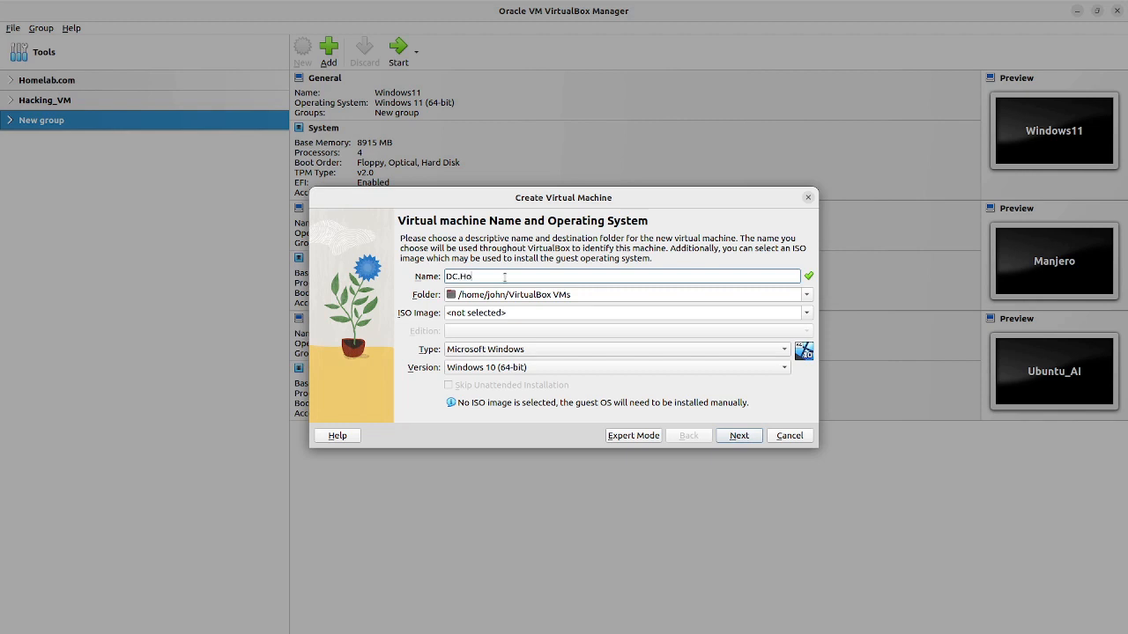
{"action": "type", "text": "metest.org"}
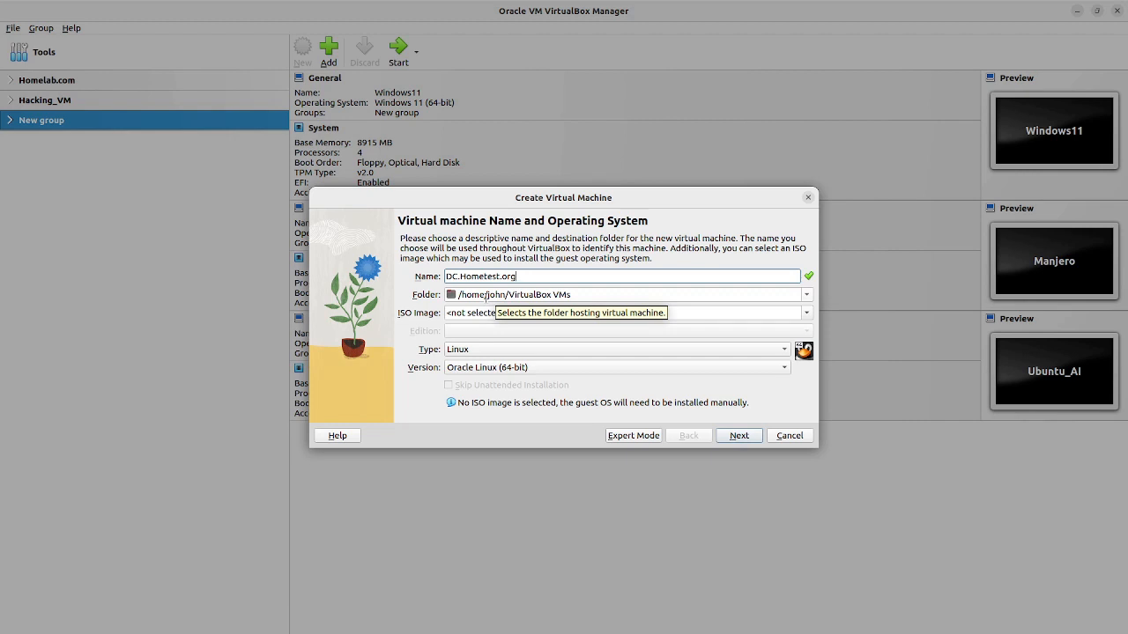
{"action": "left_click", "coordinate": [809, 301]}
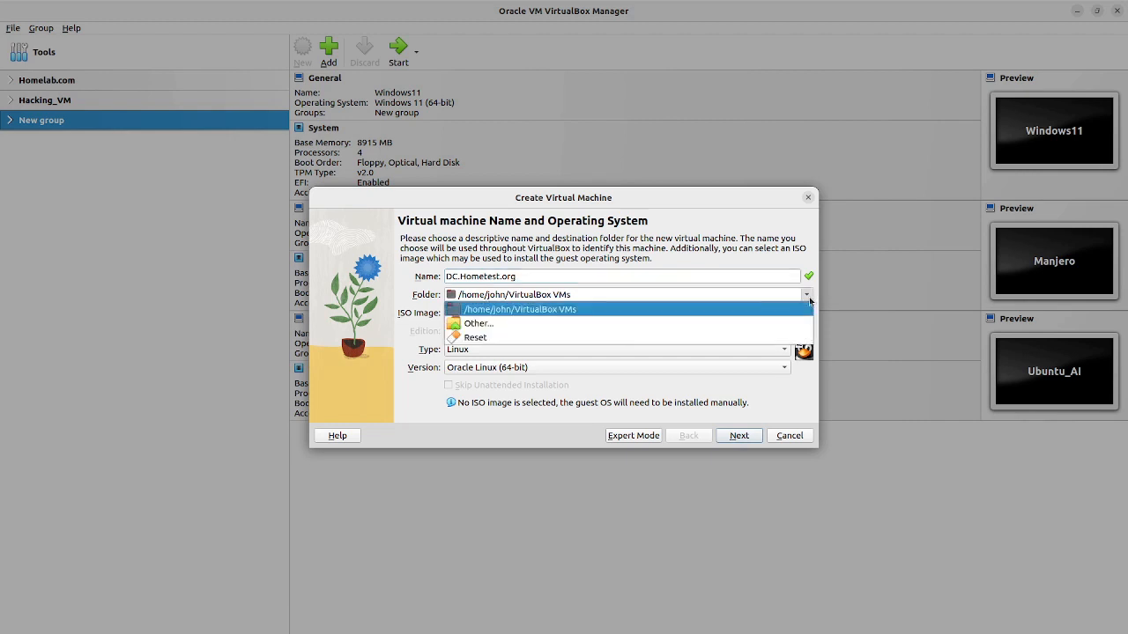
{"action": "left_click", "coordinate": [715, 323]}
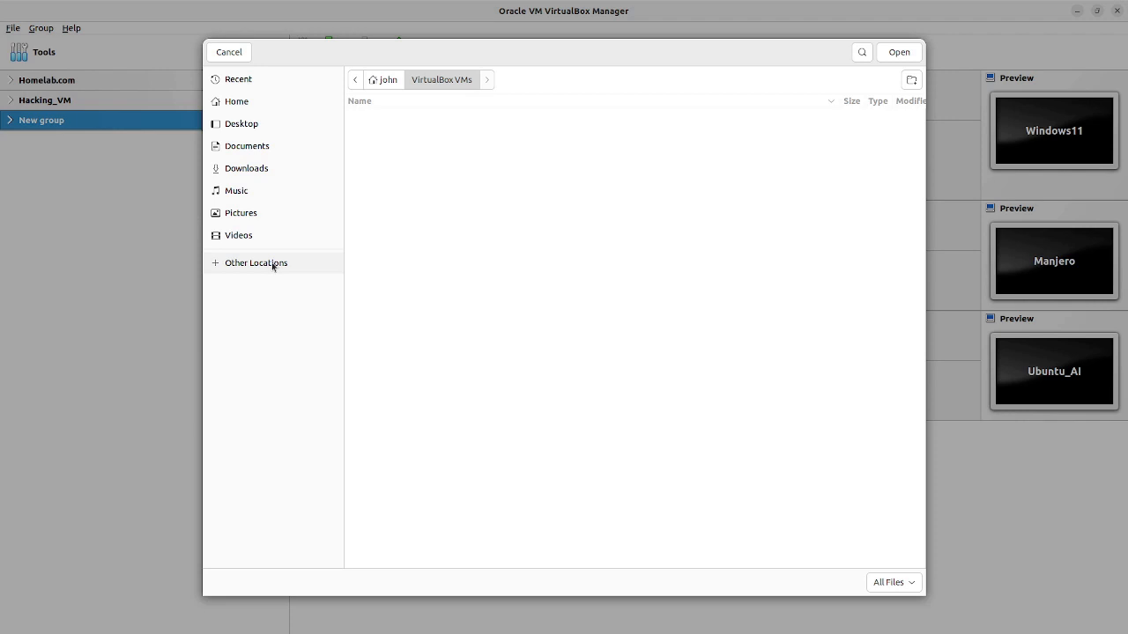
Step: Pick the HomeTest folder on the VMHomeLab drive as the machine folder
{"action": "left_click", "coordinate": [303, 262]}
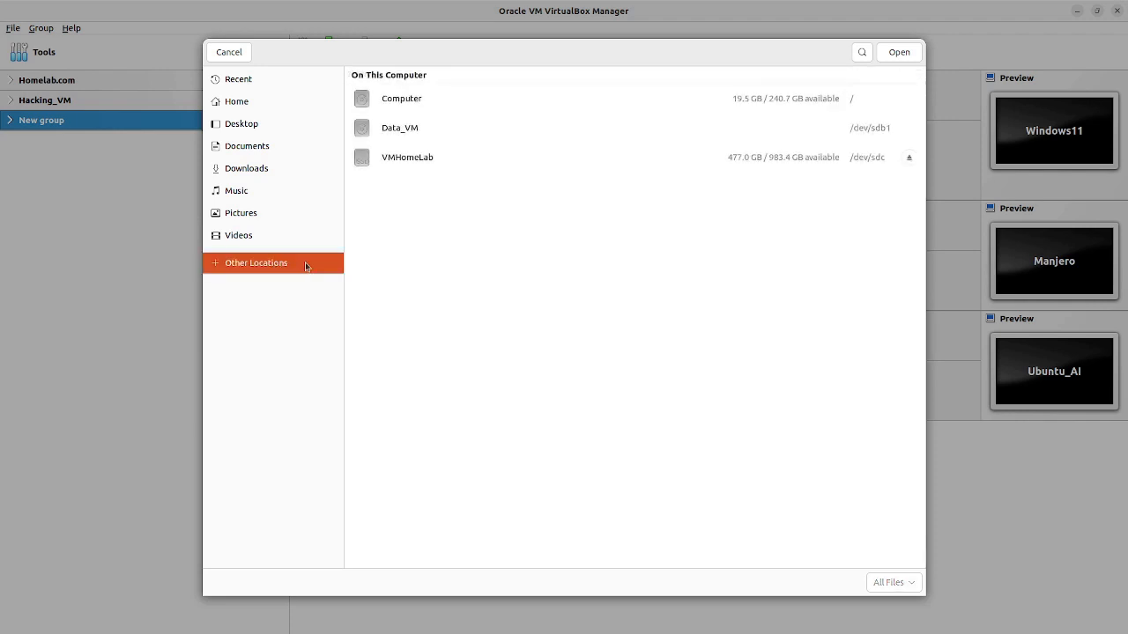
{"action": "left_click", "coordinate": [410, 161]}
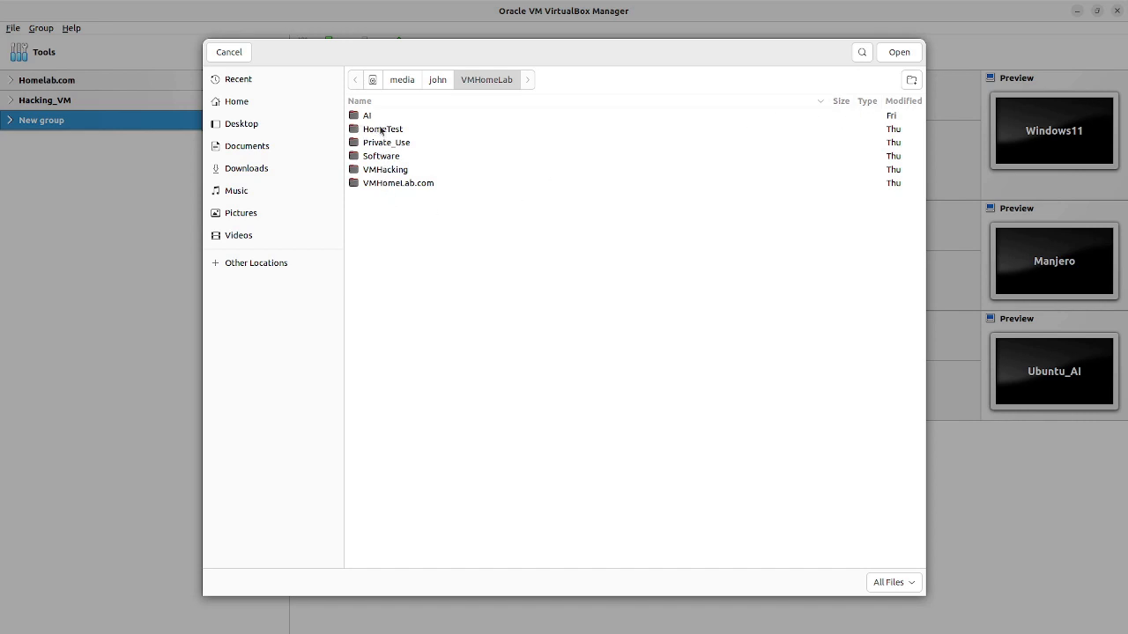
{"action": "left_click", "coordinate": [913, 80]}
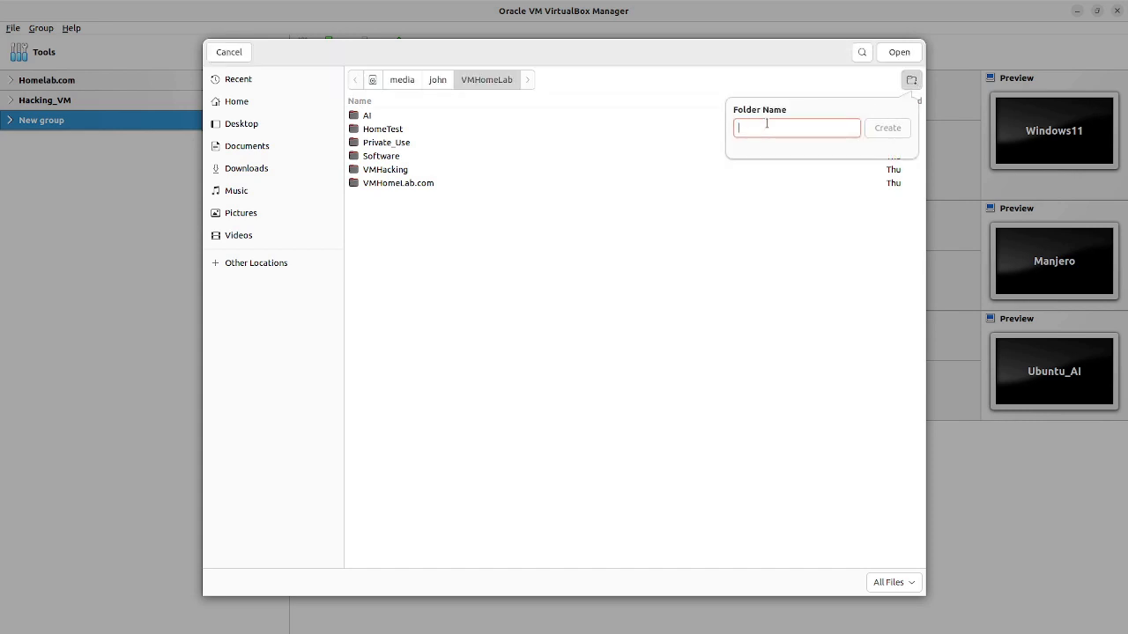
{"action": "left_click", "coordinate": [754, 251]}
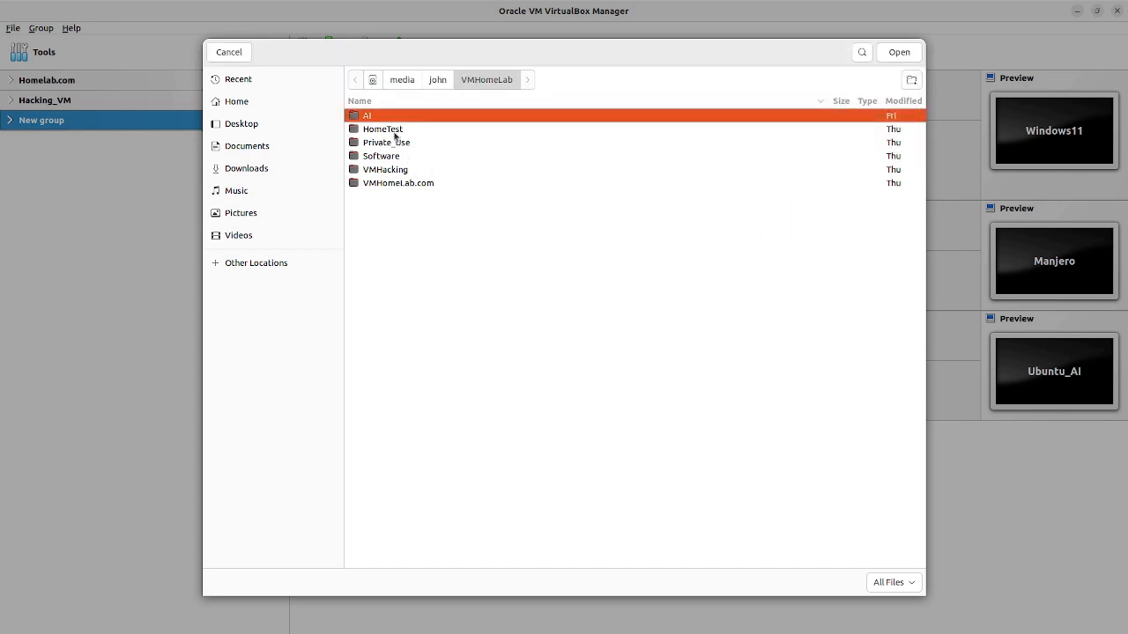
{"action": "left_click", "coordinate": [394, 130]}
{"action": "left_click", "coordinate": [901, 55]}
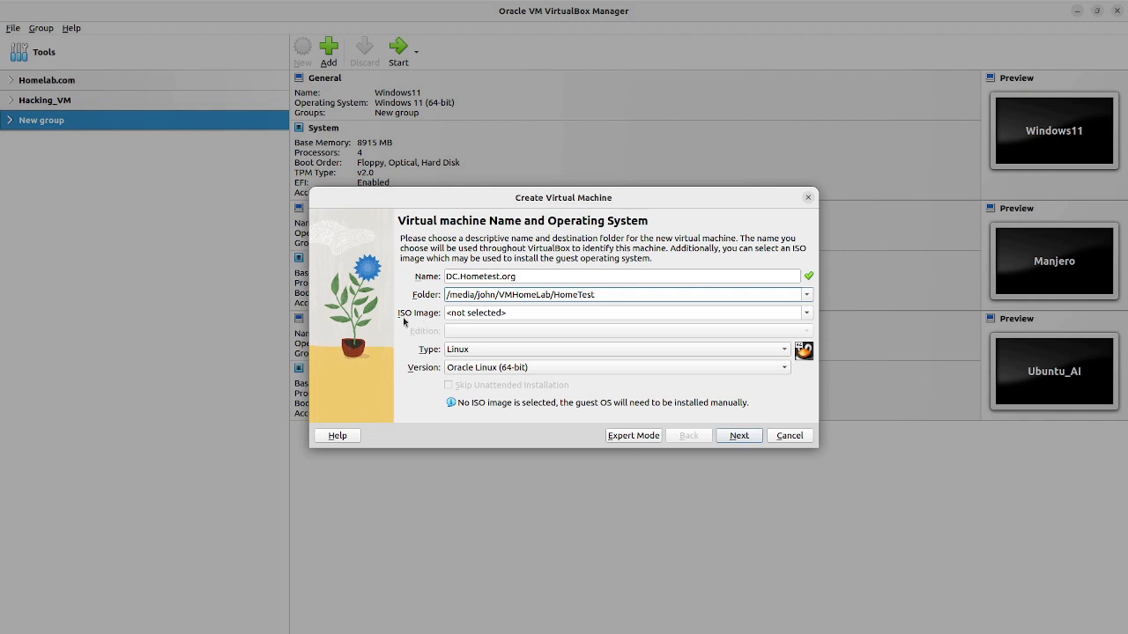
Step: Attach the 17763 SERVER_EVAL x64FRE ISO from Downloads as the installation image
{"action": "left_click", "coordinate": [806, 314]}
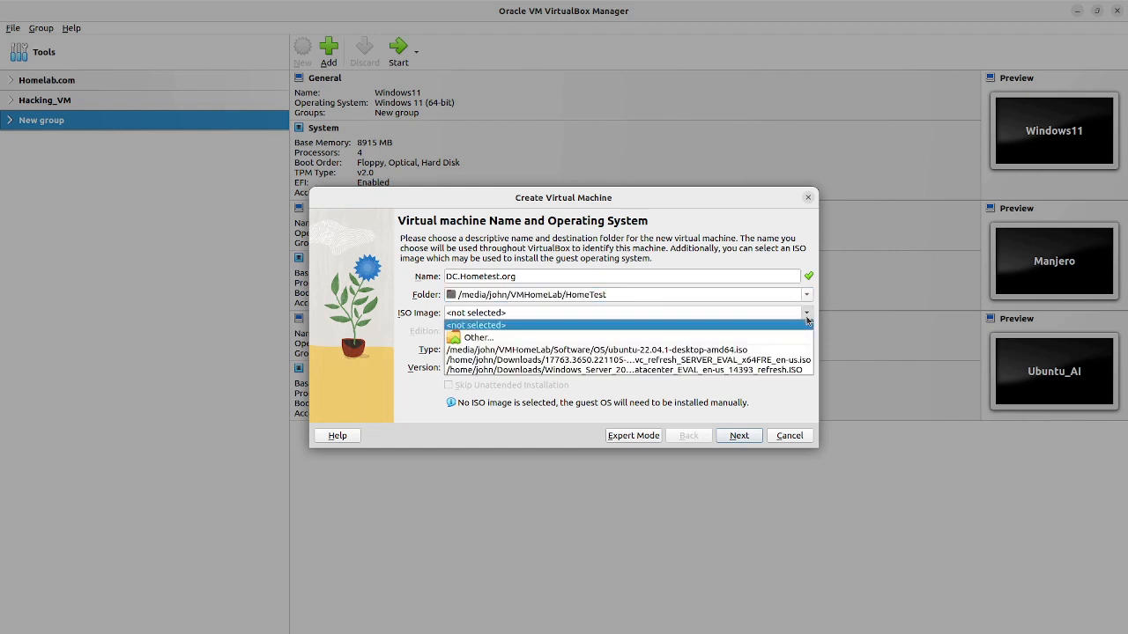
{"action": "left_click", "coordinate": [806, 316]}
{"action": "left_click", "coordinate": [807, 315]}
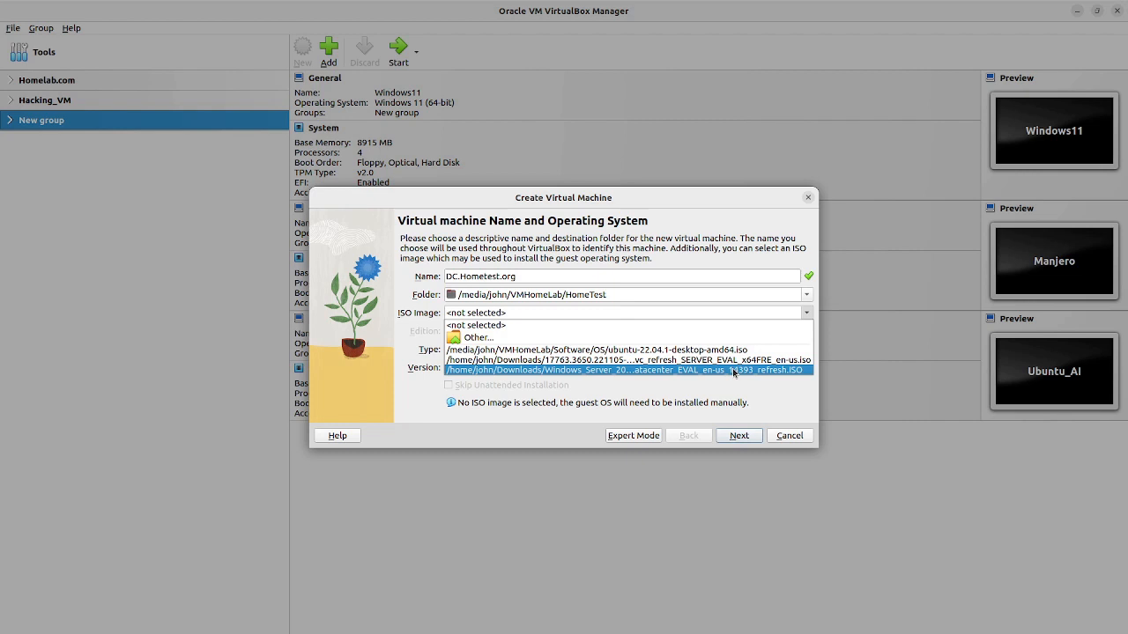
{"action": "left_click", "coordinate": [671, 360]}
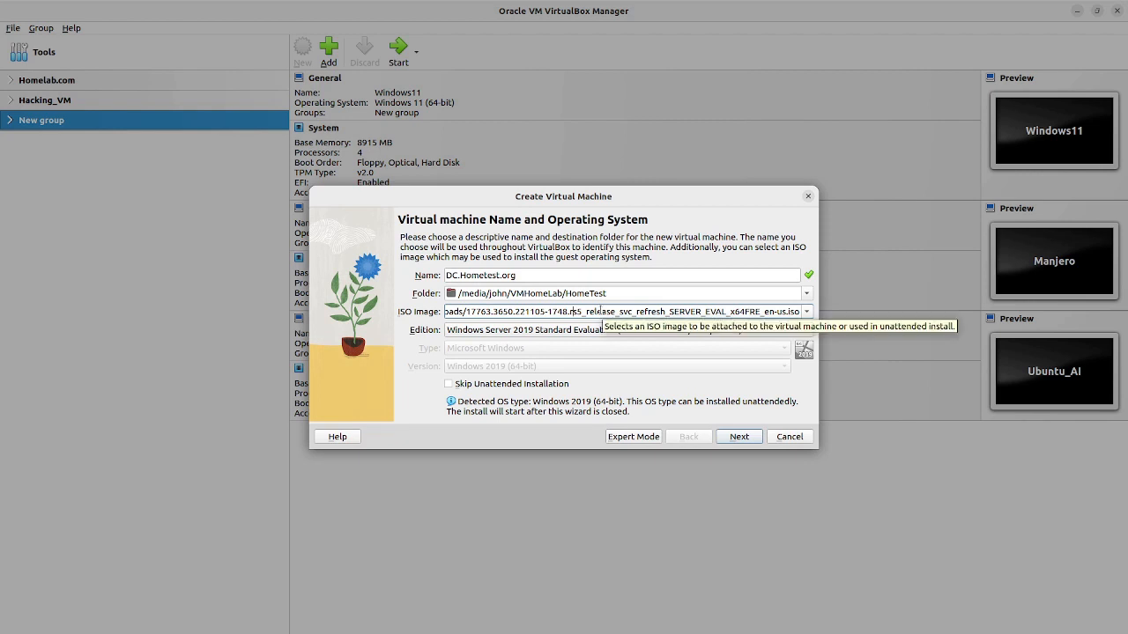
{"action": "key", "text": "Left"}
{"action": "key", "text": "Left"}
{"action": "key", "text": "Left"}
{"action": "key", "text": "Left"}
{"action": "key", "text": "Left"}
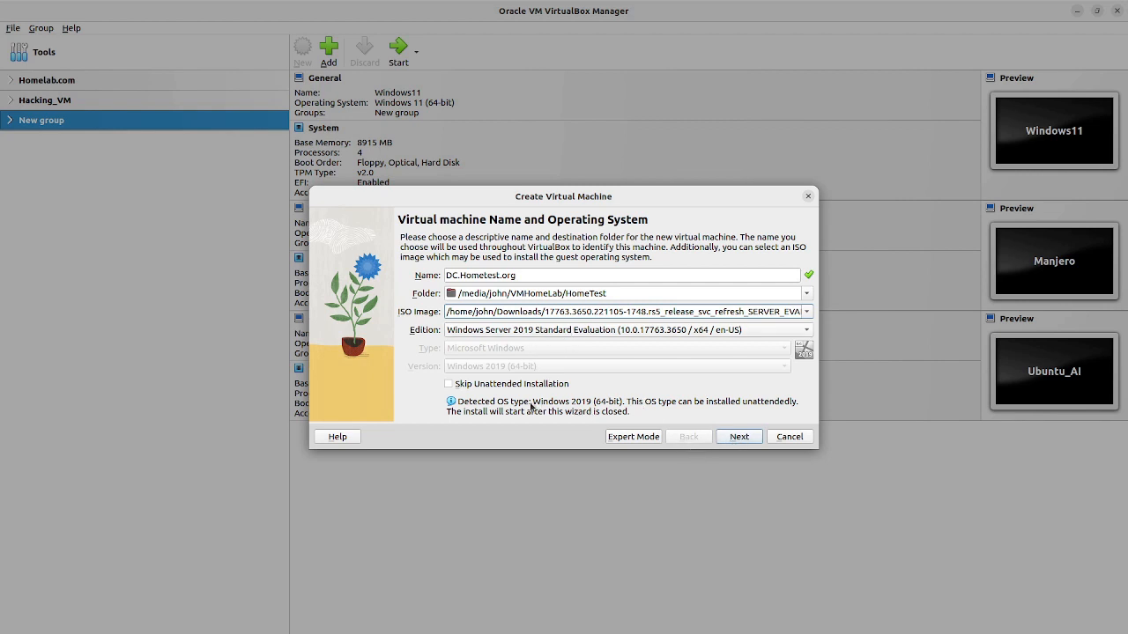
Step: Tick Skip Unattended Installation on the name page, then switch the wizard to Expert Mode
{"action": "left_click", "coordinate": [740, 437]}
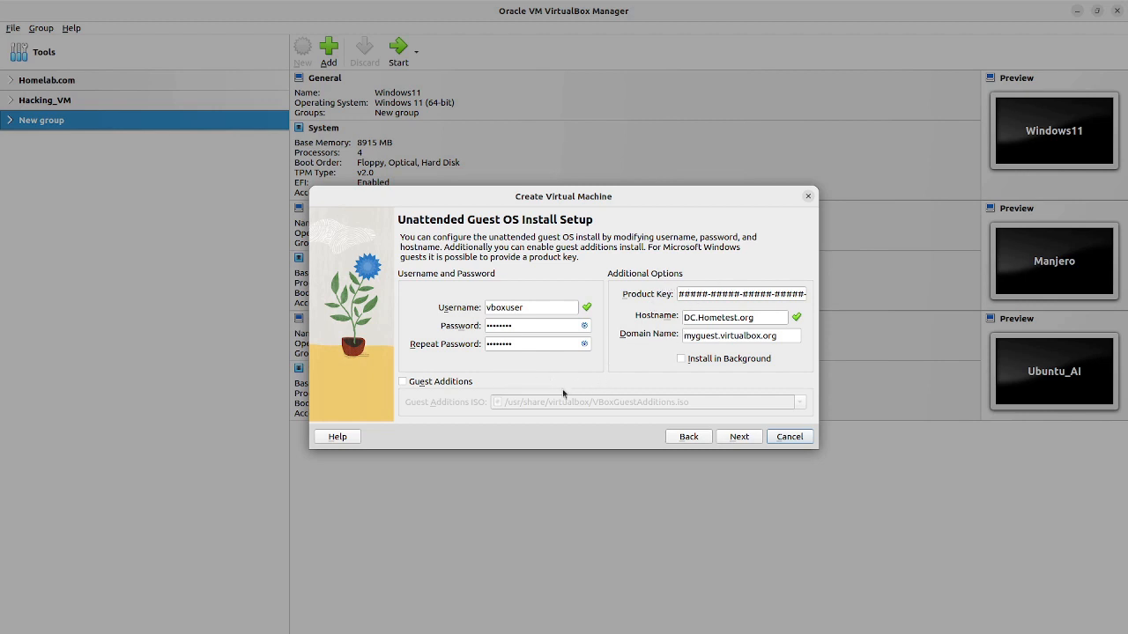
{"action": "left_click", "coordinate": [688, 439]}
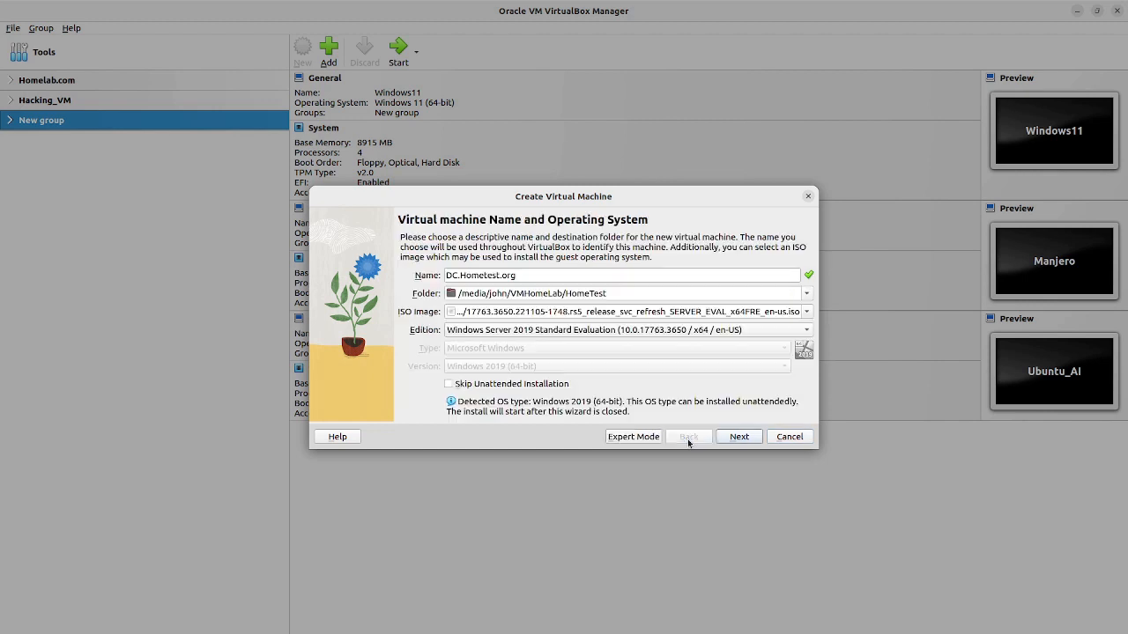
{"action": "left_click", "coordinate": [449, 385]}
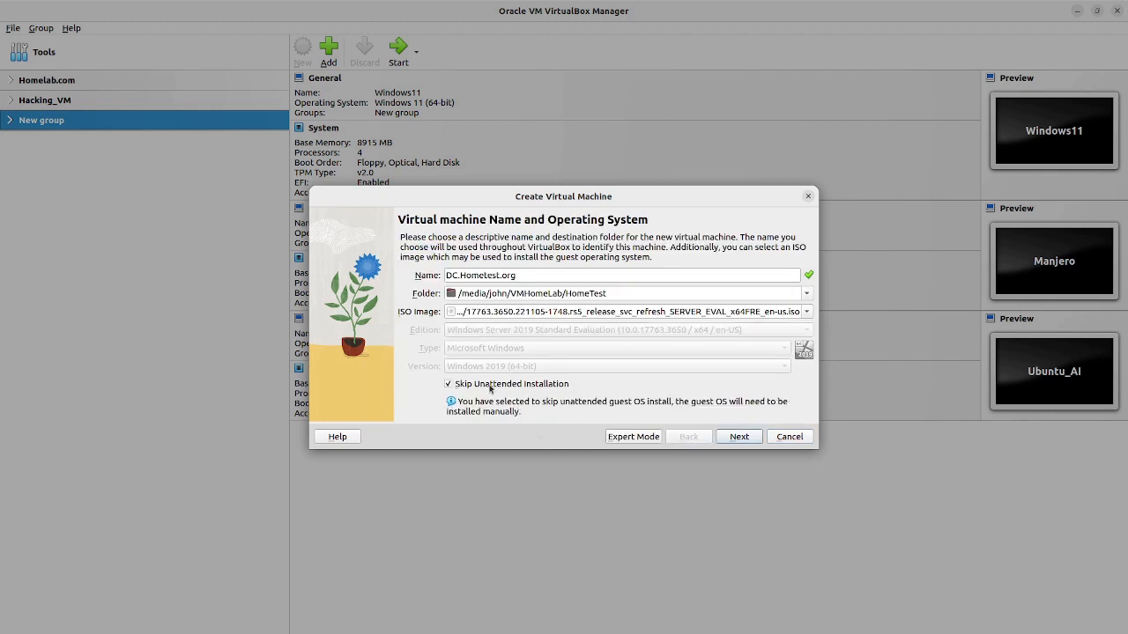
{"action": "left_click", "coordinate": [641, 439]}
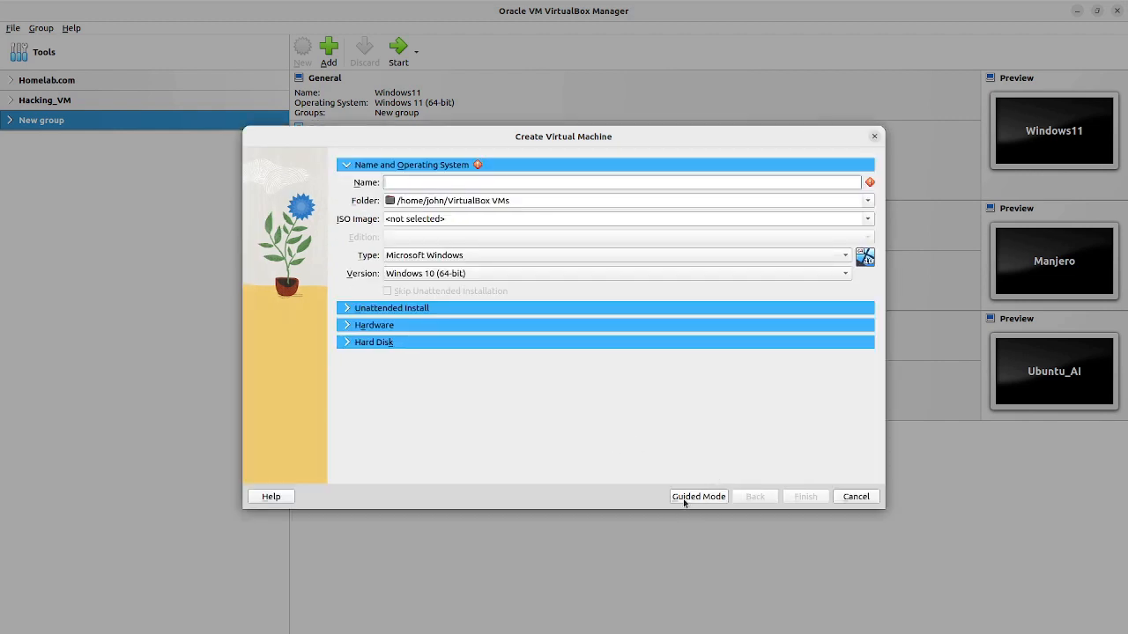
Step: Back in guided mode, name the machine dc-hometest.org and store it in VMHomeLab's HomeTest folder
{"action": "left_click", "coordinate": [697, 497]}
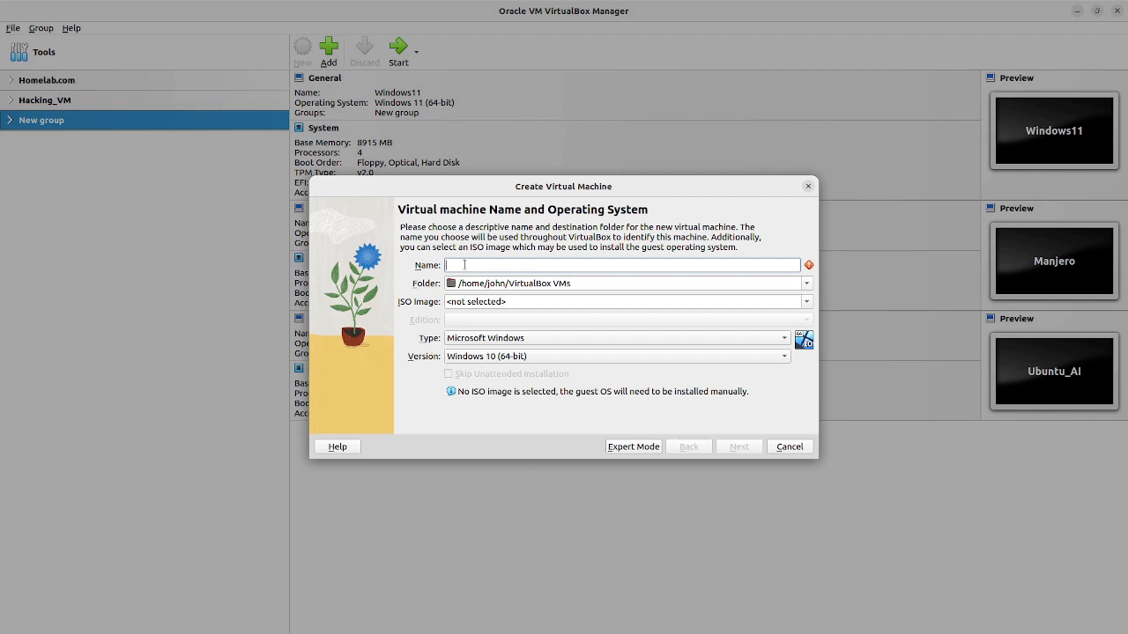
{"action": "type", "text": "dc-home"}
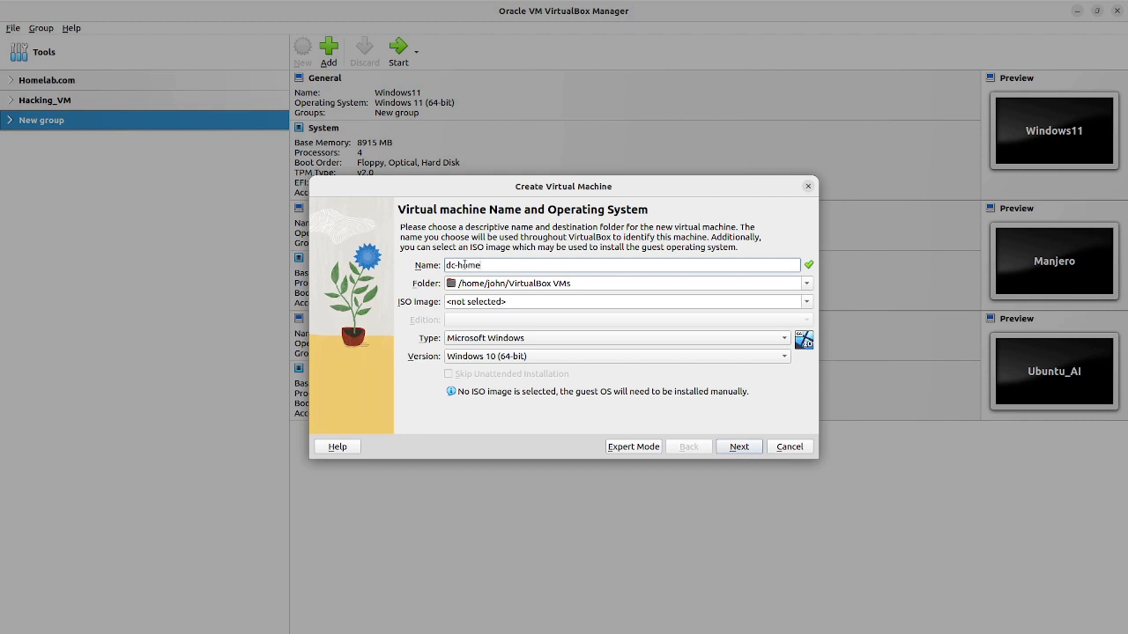
{"action": "type", "text": "test.org"}
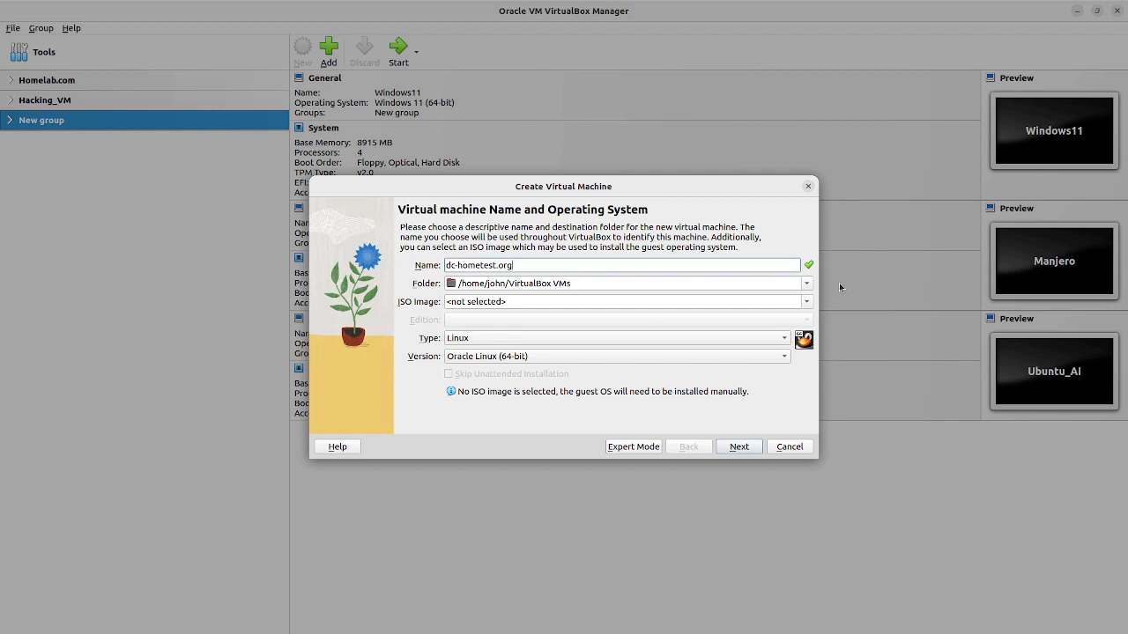
{"action": "left_click", "coordinate": [807, 283]}
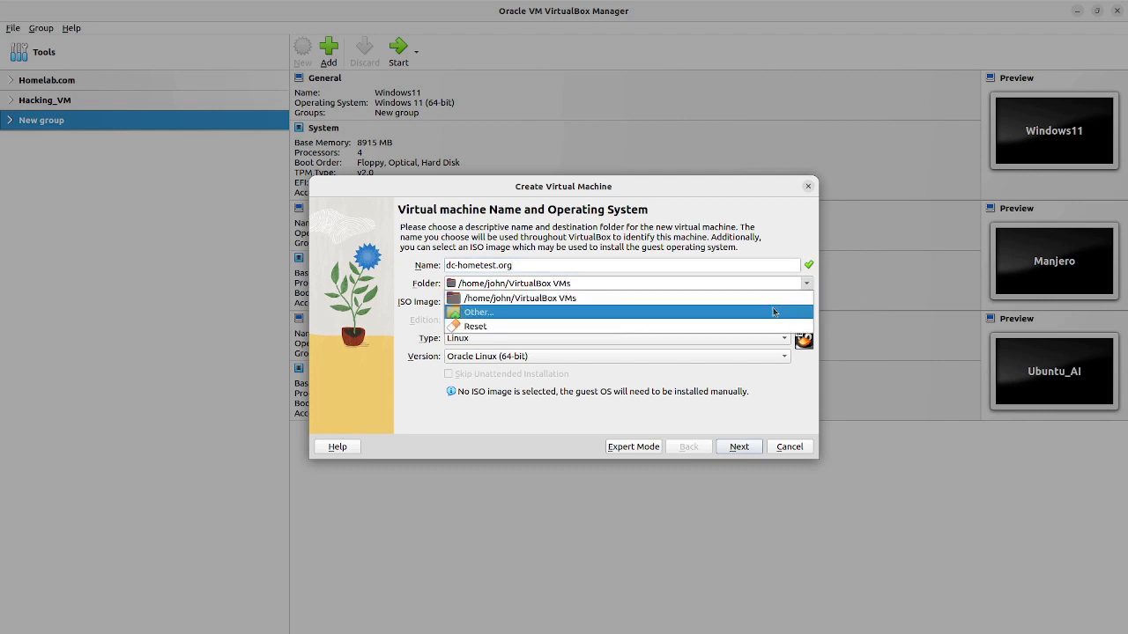
{"action": "left_click", "coordinate": [776, 312]}
{"action": "left_click", "coordinate": [300, 259]}
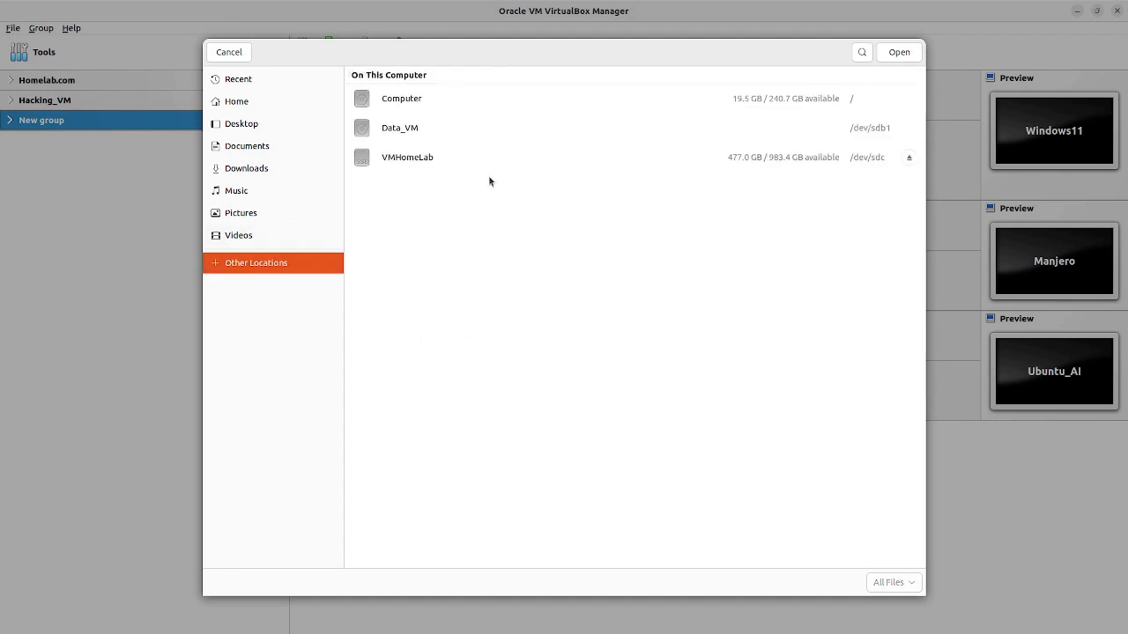
{"action": "left_click", "coordinate": [466, 159]}
{"action": "left_click", "coordinate": [467, 163]}
{"action": "left_click", "coordinate": [419, 130]}
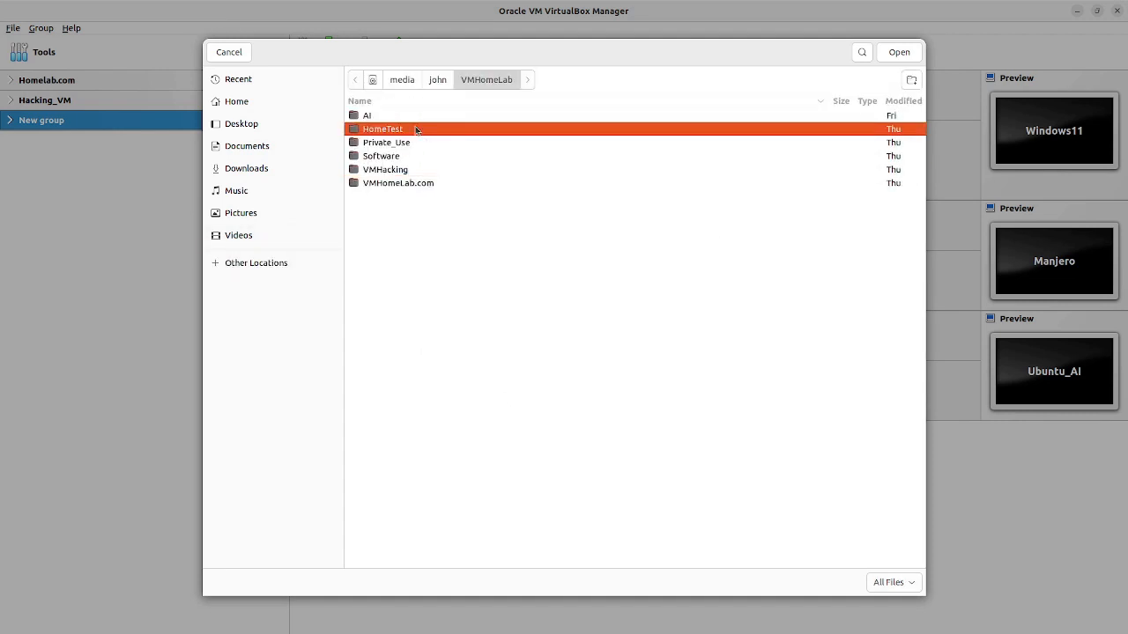
{"action": "left_click", "coordinate": [898, 52]}
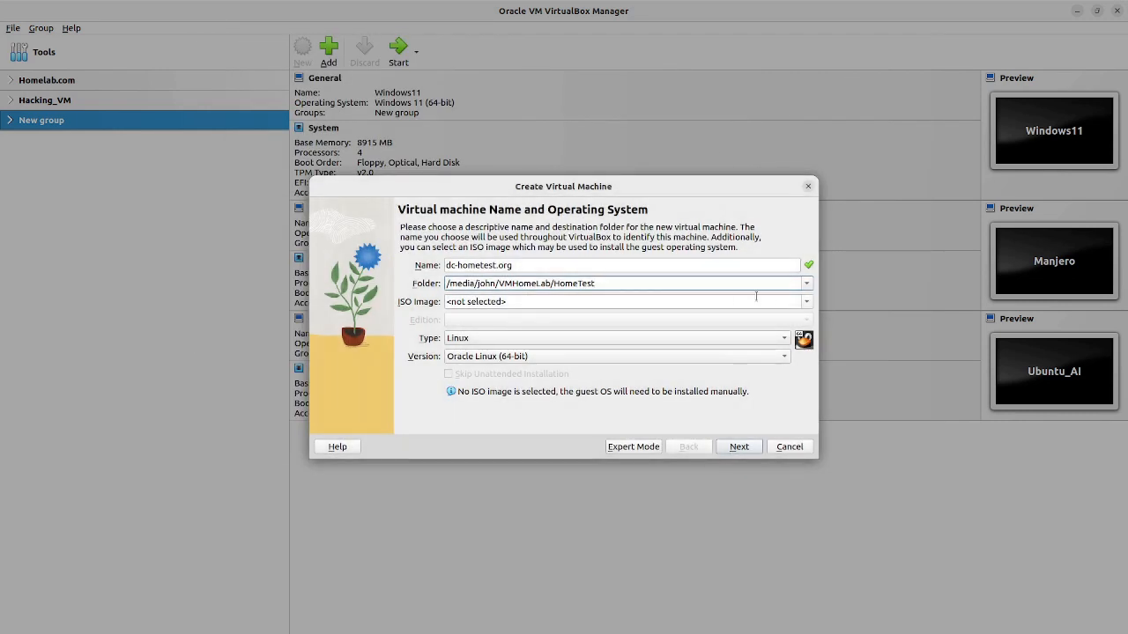
Step: Attach the Windows Server 2019 evaluation ISO, skip unattended installation, and continue to hardware
{"action": "left_click", "coordinate": [805, 302]}
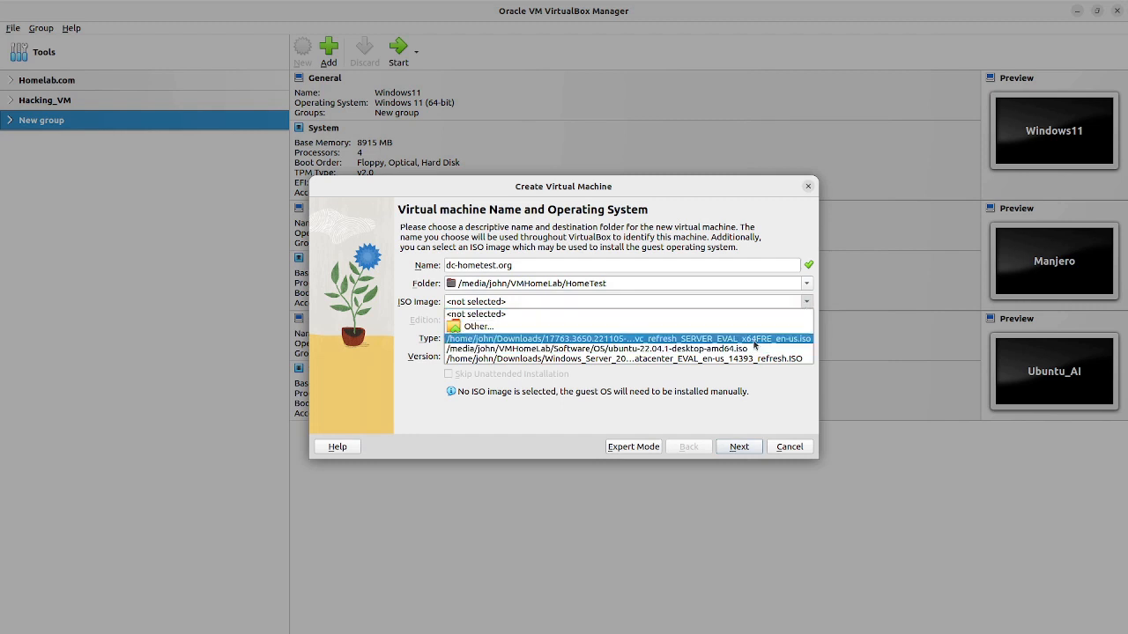
{"action": "left_click", "coordinate": [542, 340]}
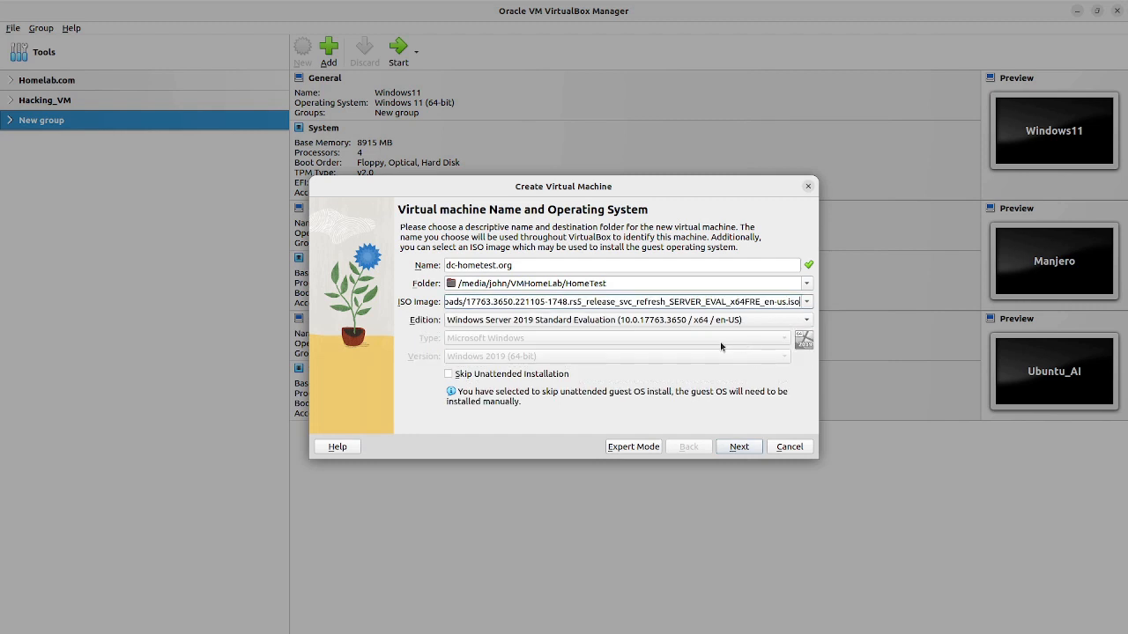
{"action": "left_click", "coordinate": [449, 375]}
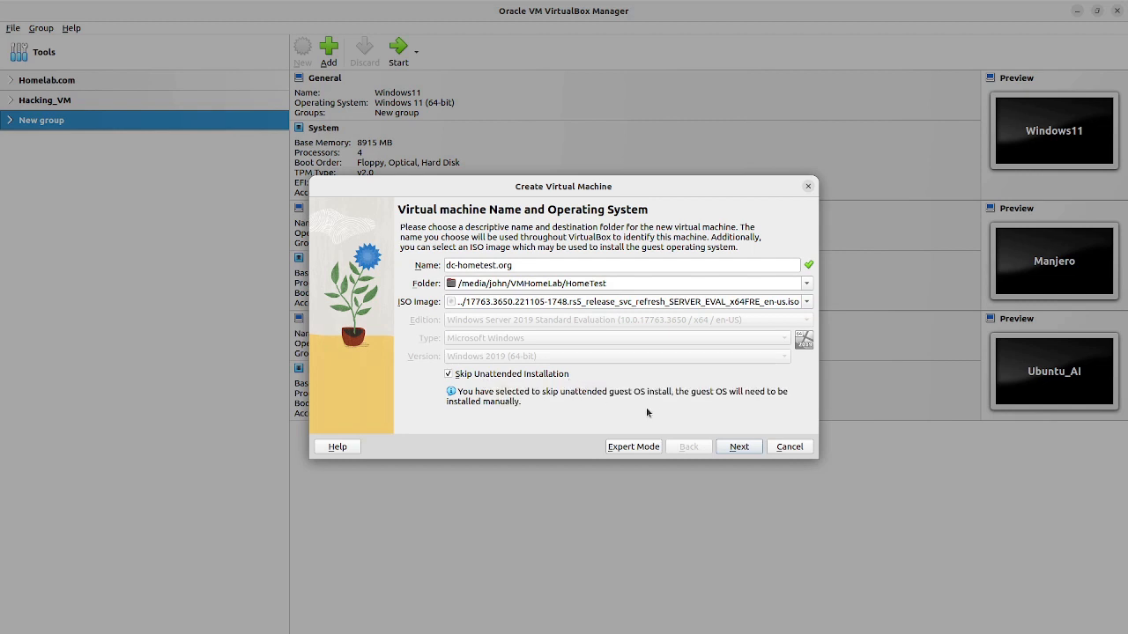
{"action": "left_click", "coordinate": [740, 449]}
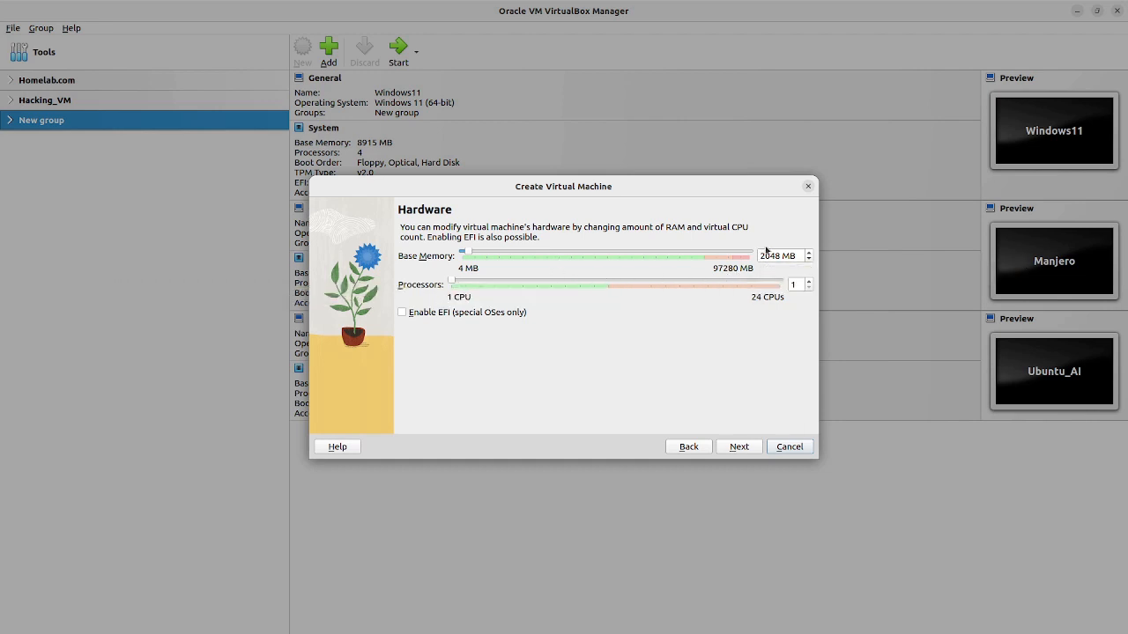
Step: Raise base memory from 2048 to 6048 MB and processors to 4, then continue
{"action": "left_click", "coordinate": [767, 255]}
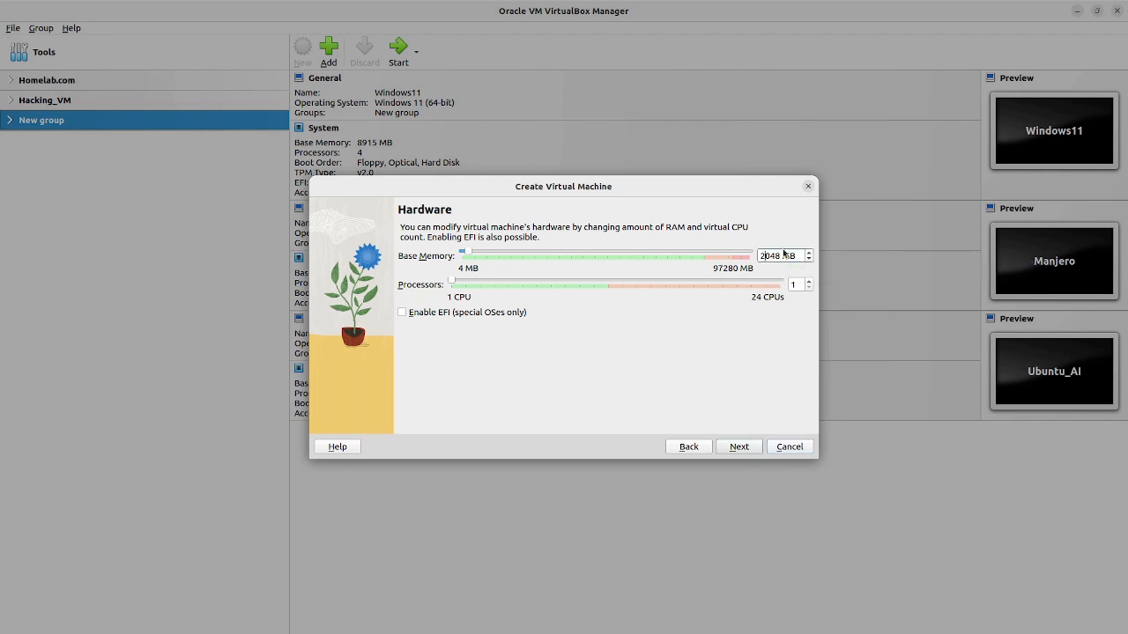
{"action": "key", "text": "BackSpace"}
{"action": "type", "text": "6"}
{"action": "left_click", "coordinate": [810, 282]}
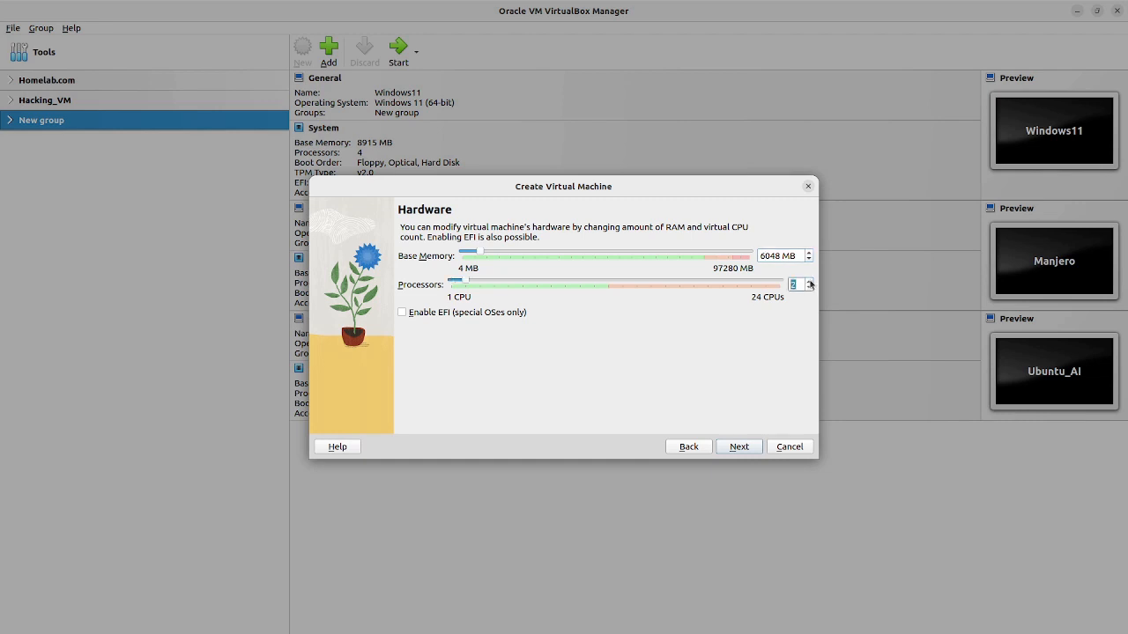
{"action": "left_click", "coordinate": [811, 281]}
{"action": "left_click", "coordinate": [810, 282]}
{"action": "left_click", "coordinate": [738, 447]}
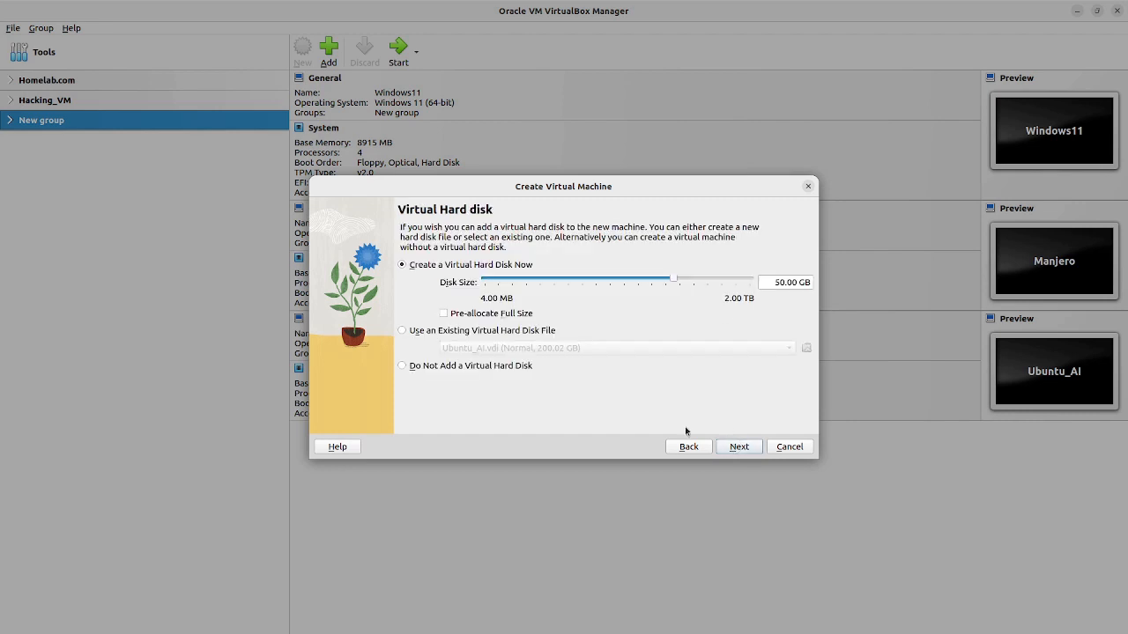
Step: Set the virtual disk size to 150.00 GB and finish creating dc-hometest.org
{"action": "double_click", "coordinate": [780, 282]}
{"action": "type", "text": "150"}
{"action": "left_click", "coordinate": [740, 448]}
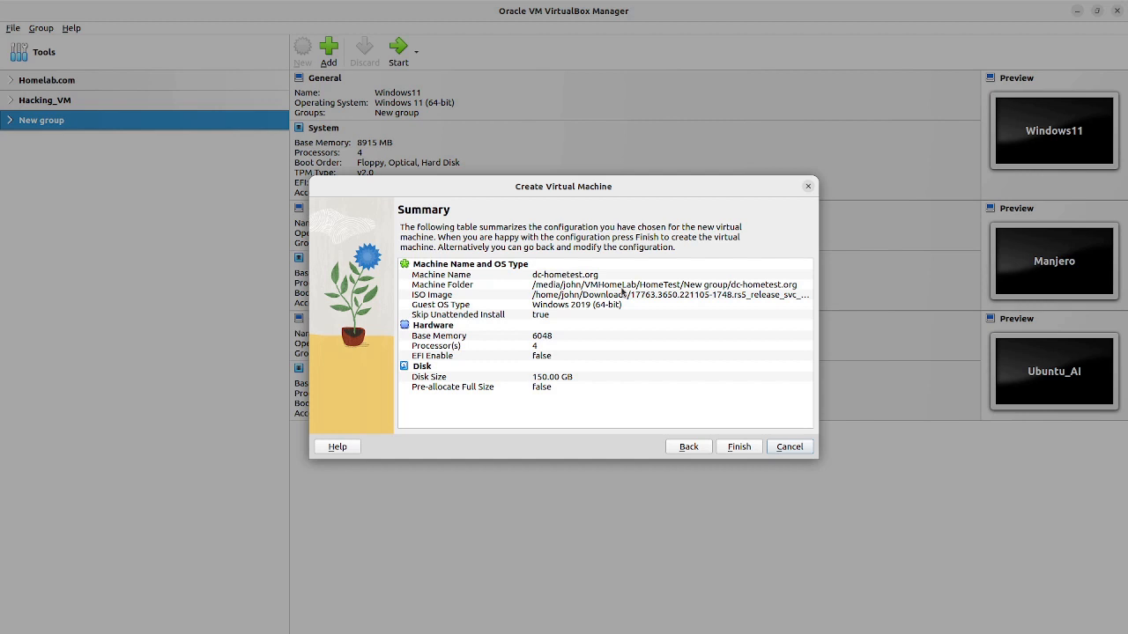
{"action": "left_click", "coordinate": [743, 446]}
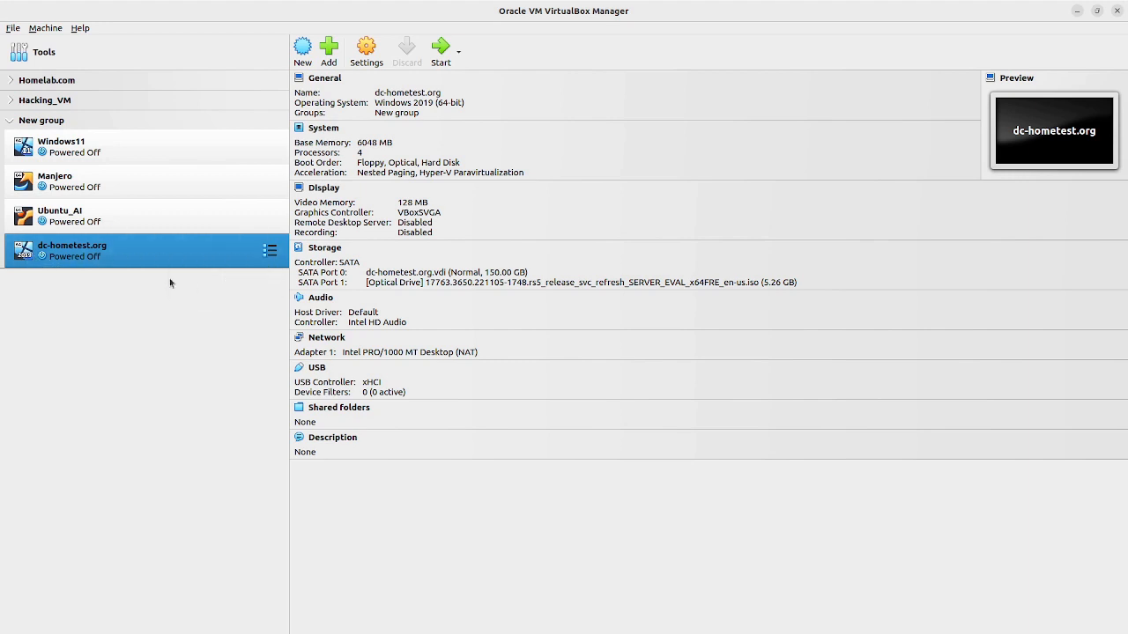
Step: In General > Advanced, set Shared Clipboard and Drag'n'Drop to Bidirectional
{"action": "left_click", "coordinate": [377, 62]}
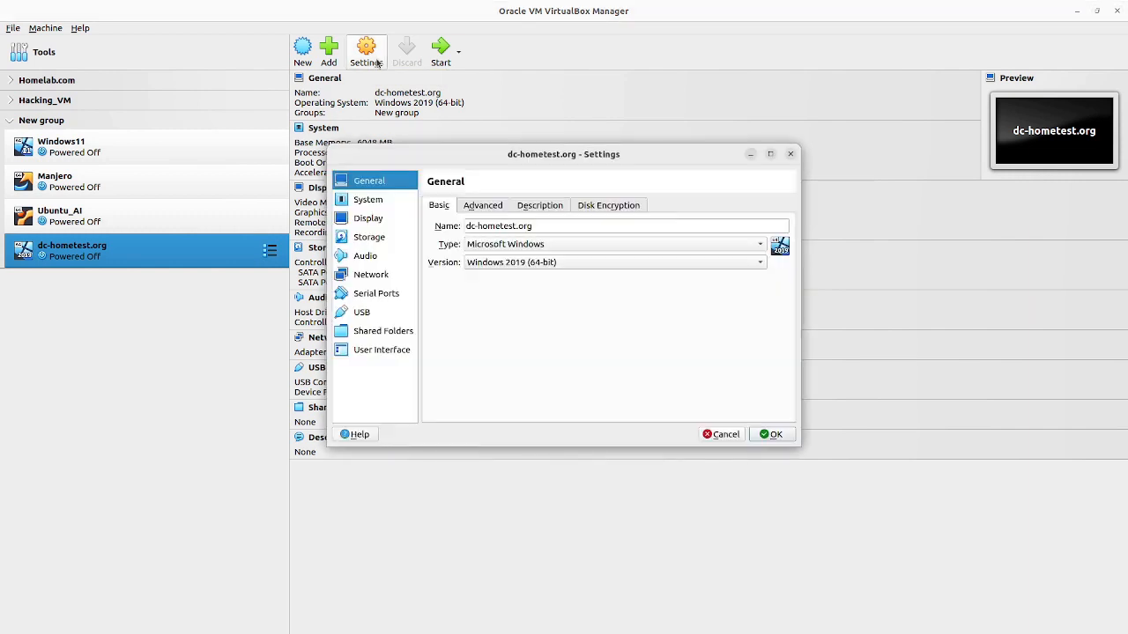
{"action": "left_click", "coordinate": [491, 209]}
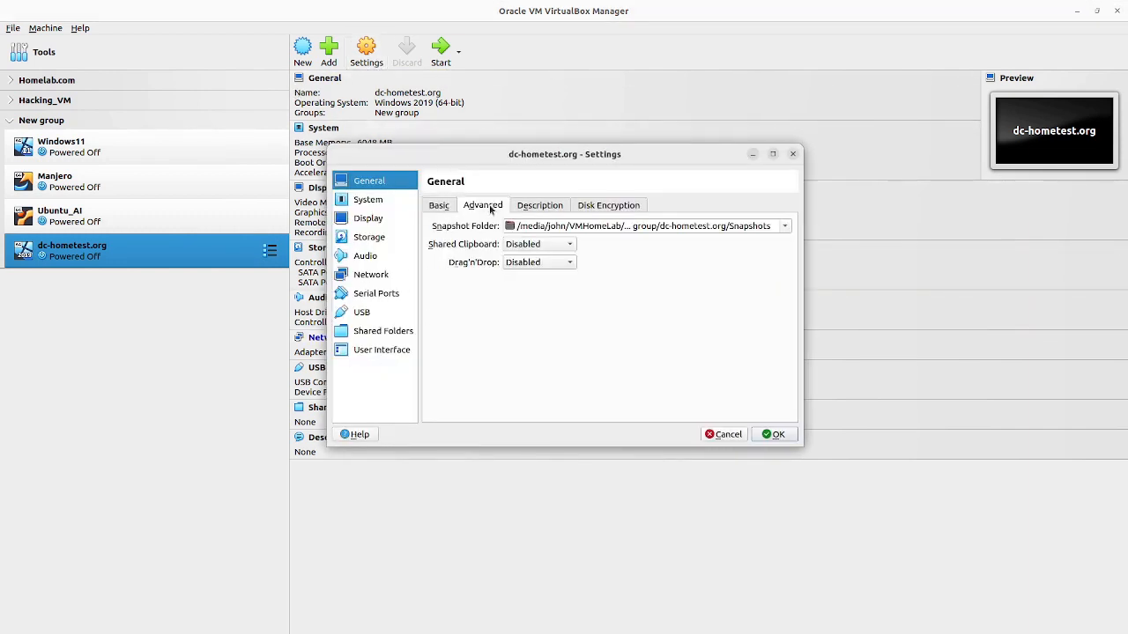
{"action": "left_click", "coordinate": [567, 246]}
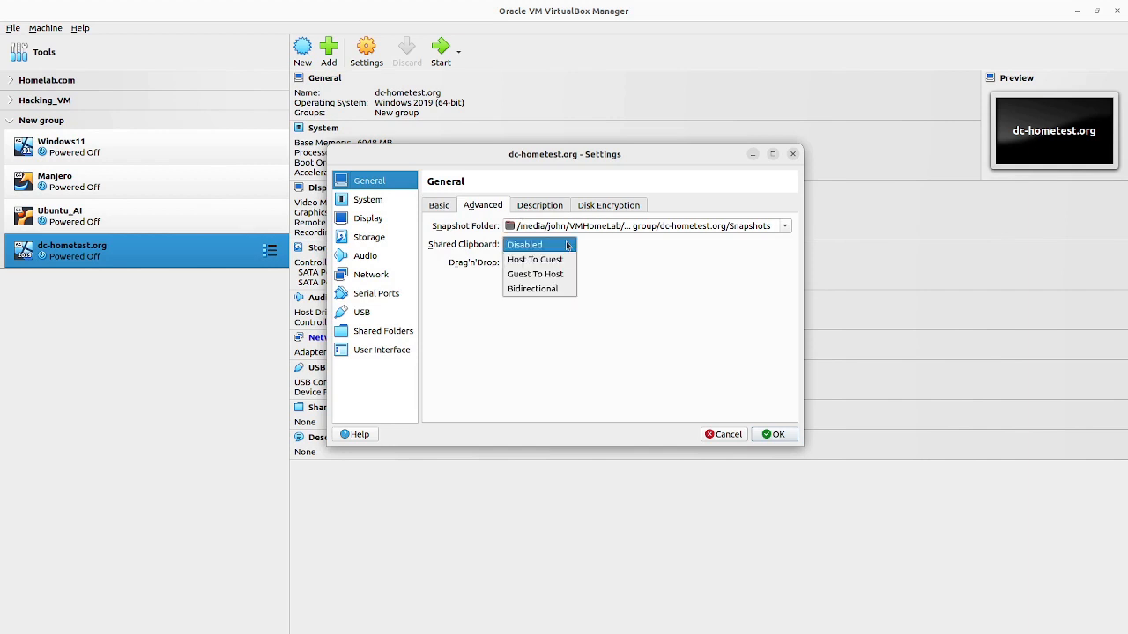
{"action": "left_click", "coordinate": [546, 289]}
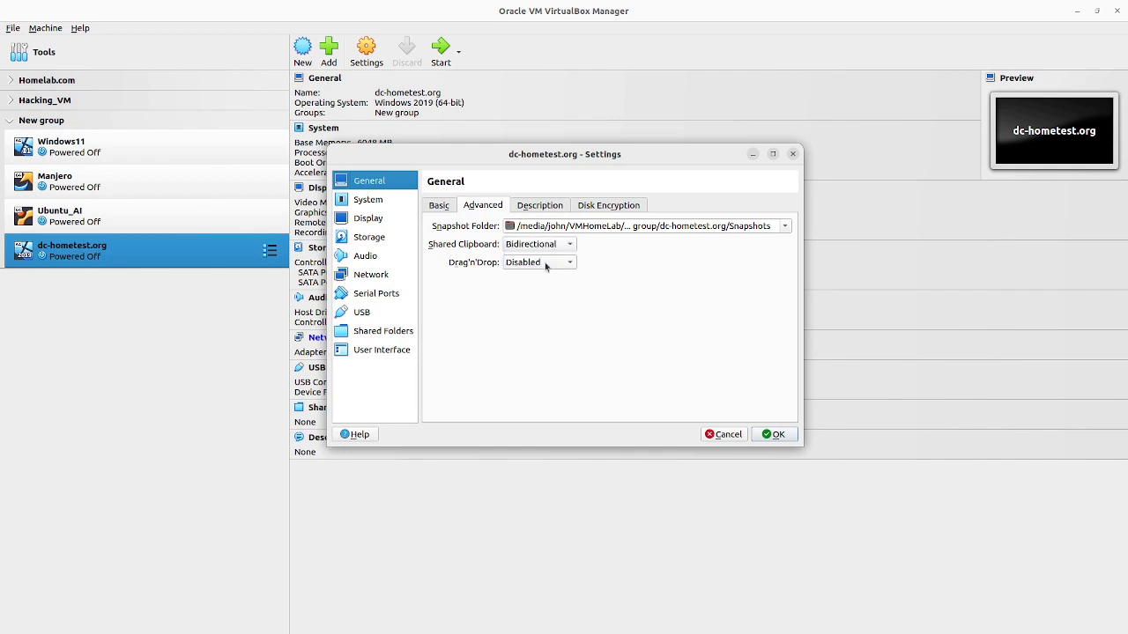
{"action": "left_click", "coordinate": [546, 264]}
{"action": "left_click", "coordinate": [543, 308]}
Step: Review the Description and Disk Encryption tabs, then return to the Basic tab
{"action": "left_click", "coordinate": [538, 208]}
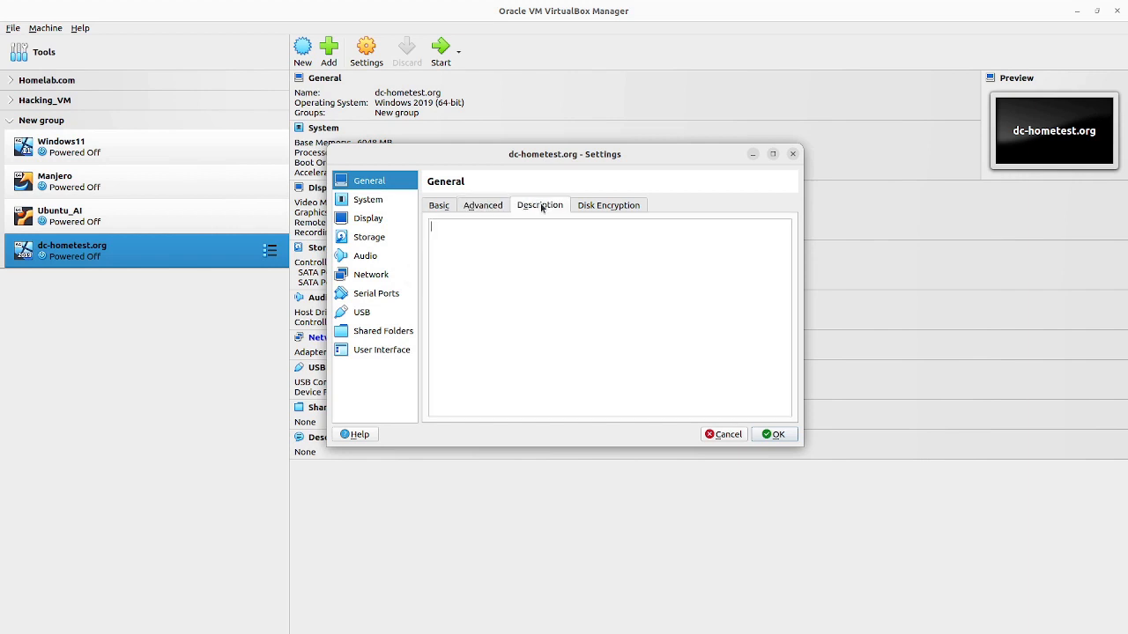
{"action": "left_click", "coordinate": [598, 208]}
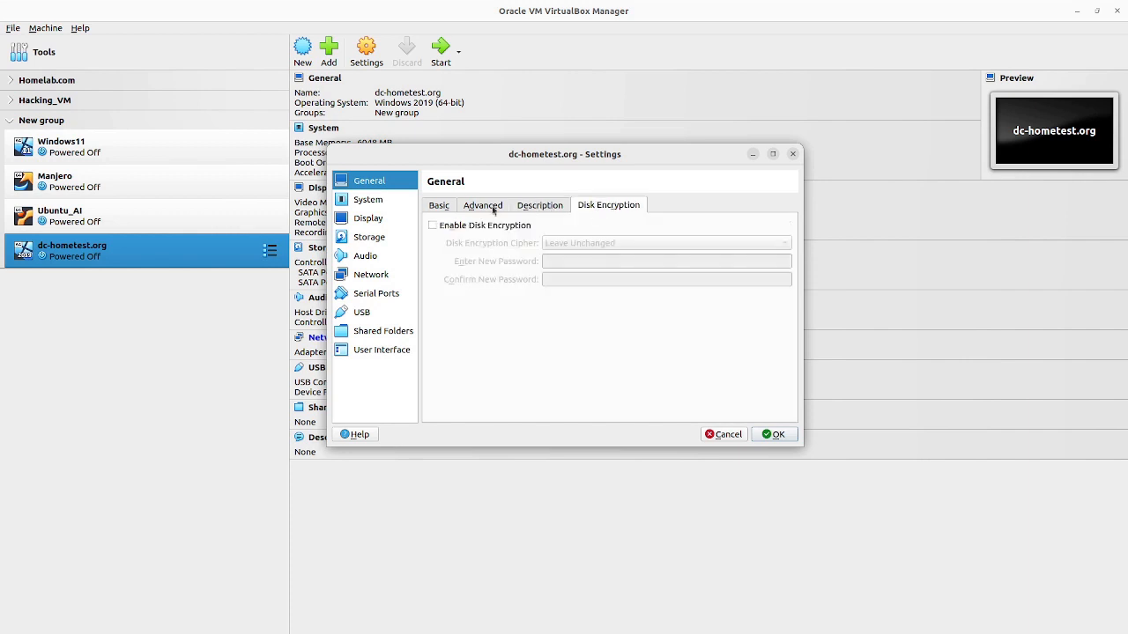
{"action": "left_click", "coordinate": [439, 207]}
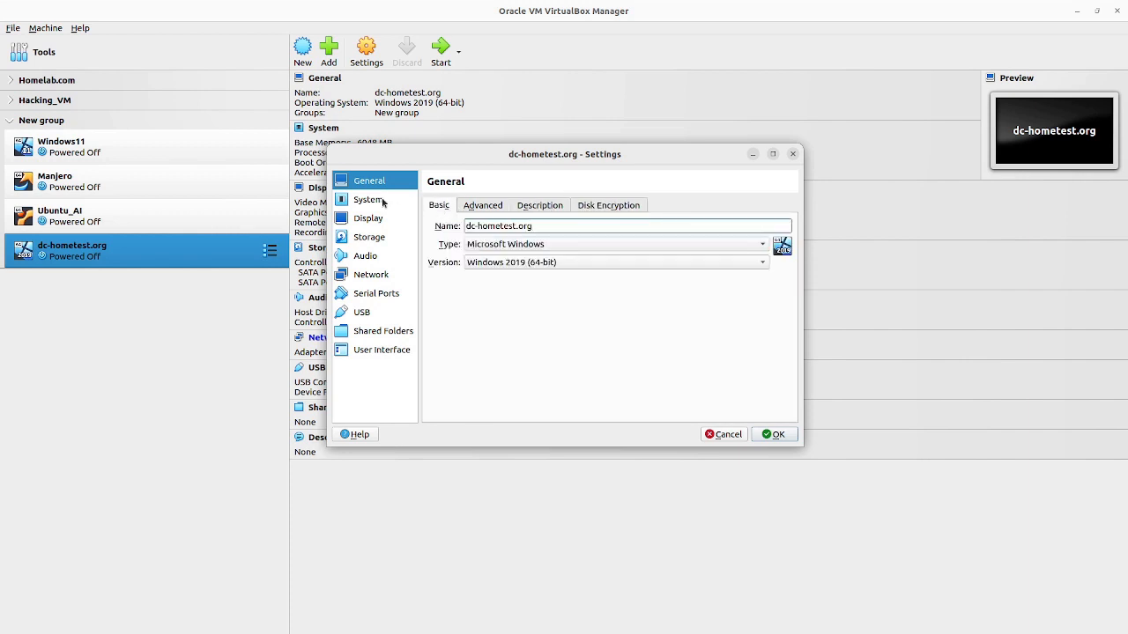
Step: Tick Enable PAE/NX under System > Processor, check Acceleration, then view the Display page
{"action": "left_click", "coordinate": [382, 202]}
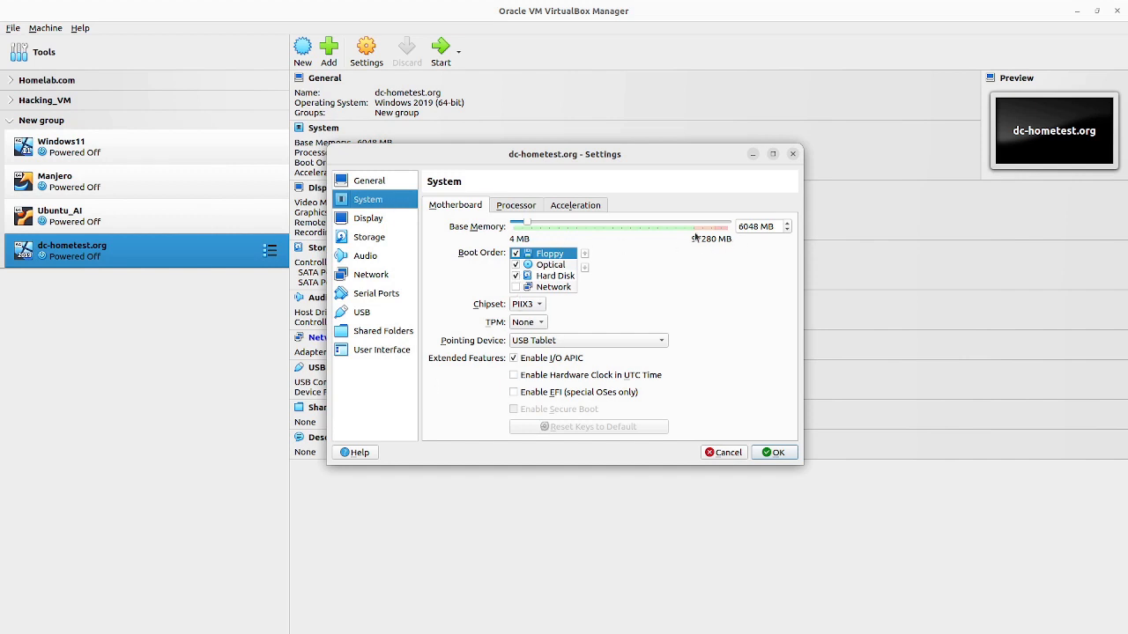
{"action": "left_click", "coordinate": [517, 207]}
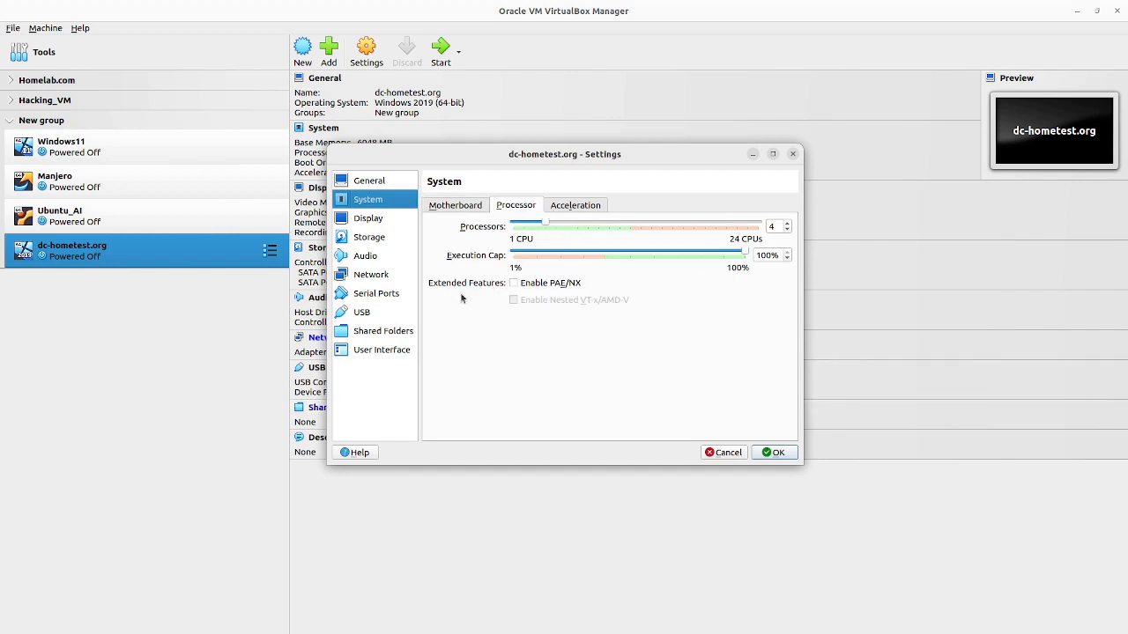
{"action": "left_click", "coordinate": [515, 284]}
{"action": "left_click", "coordinate": [596, 209]}
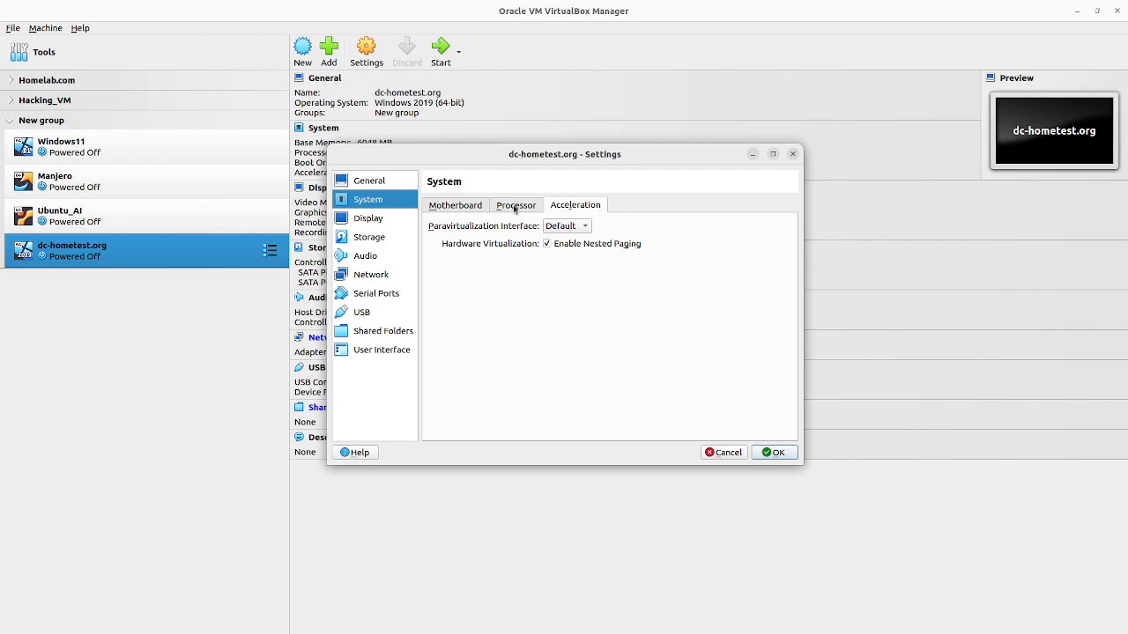
{"action": "left_click", "coordinate": [375, 220]}
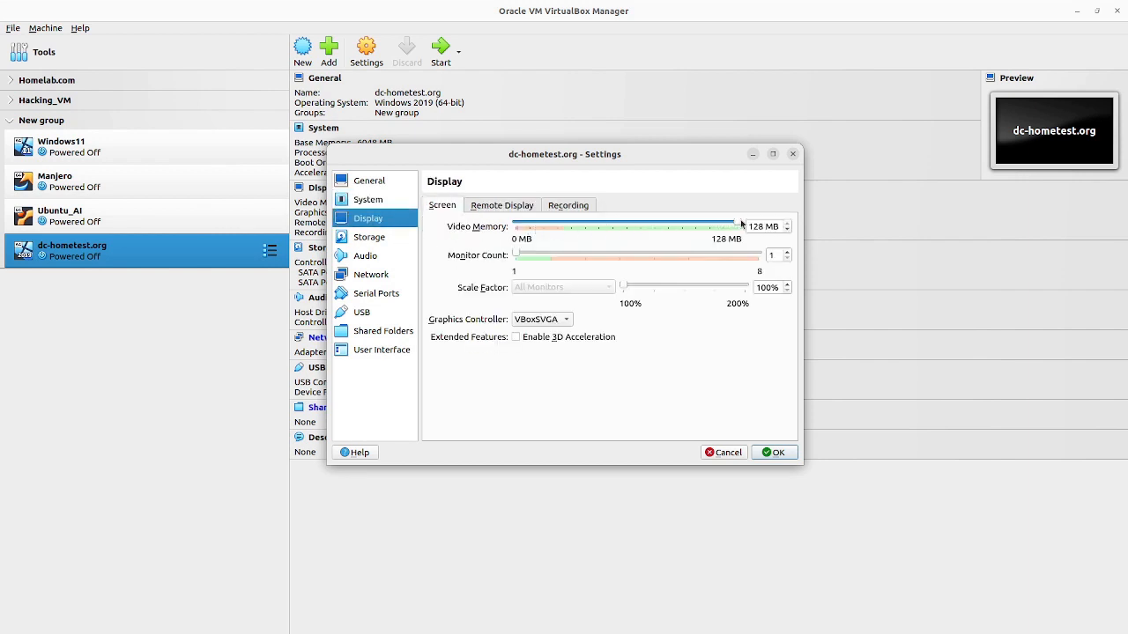
Step: Review the storage devices, then show the Network page with Adapter 1 attached to NAT
{"action": "left_click", "coordinate": [374, 235]}
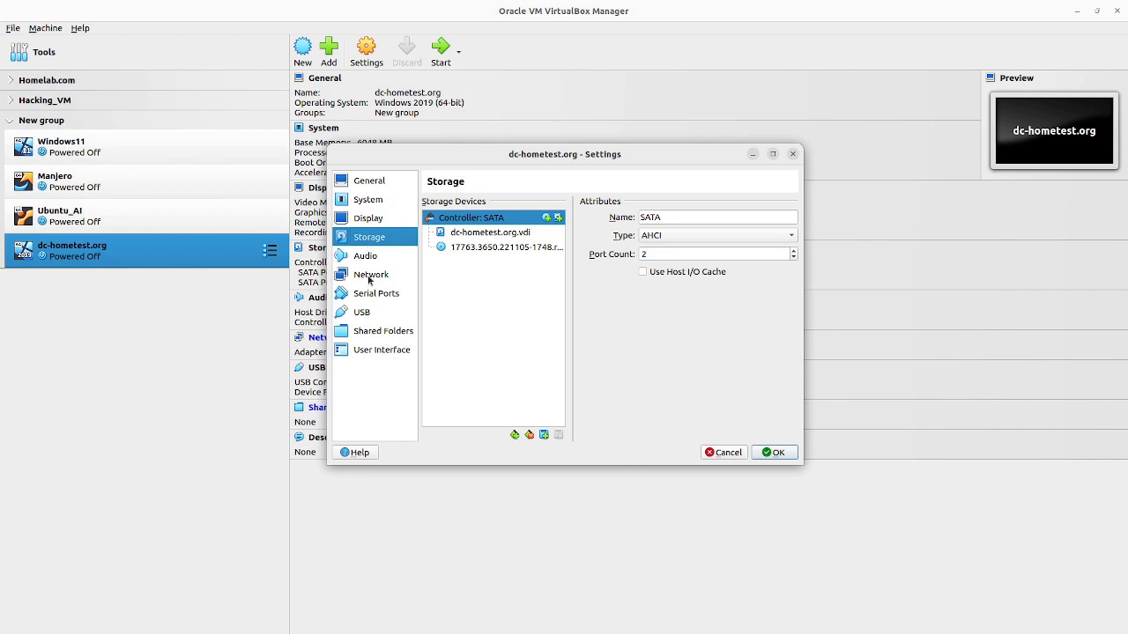
{"action": "left_click", "coordinate": [370, 279]}
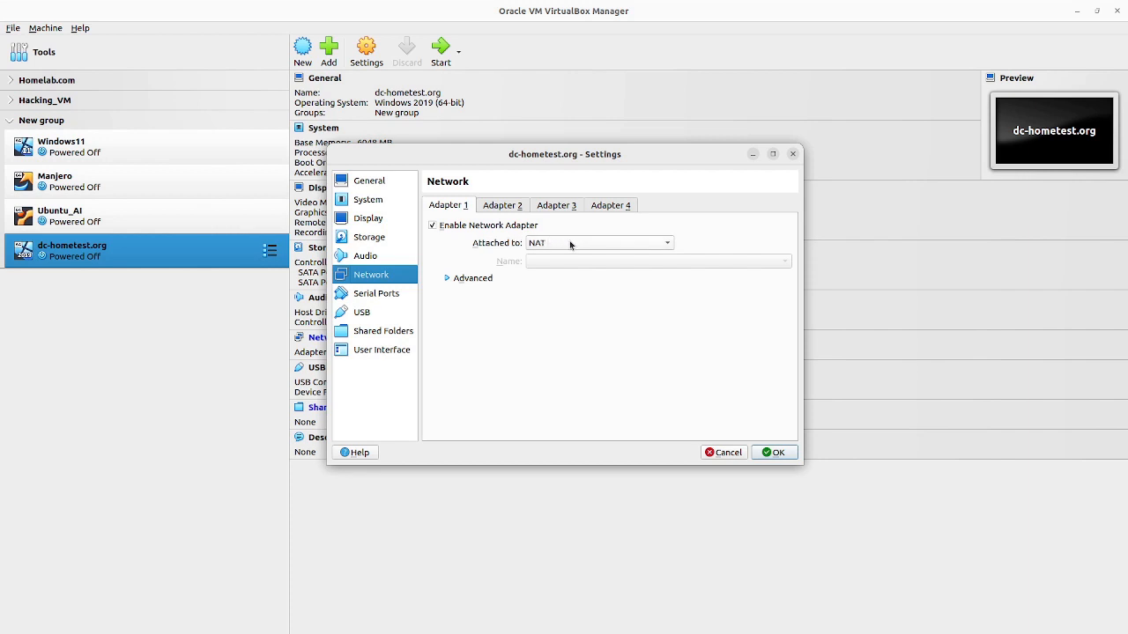
Step: Enable network Adapter 2 and attach it to Internal Network 'intnet'
{"action": "left_click", "coordinate": [506, 206]}
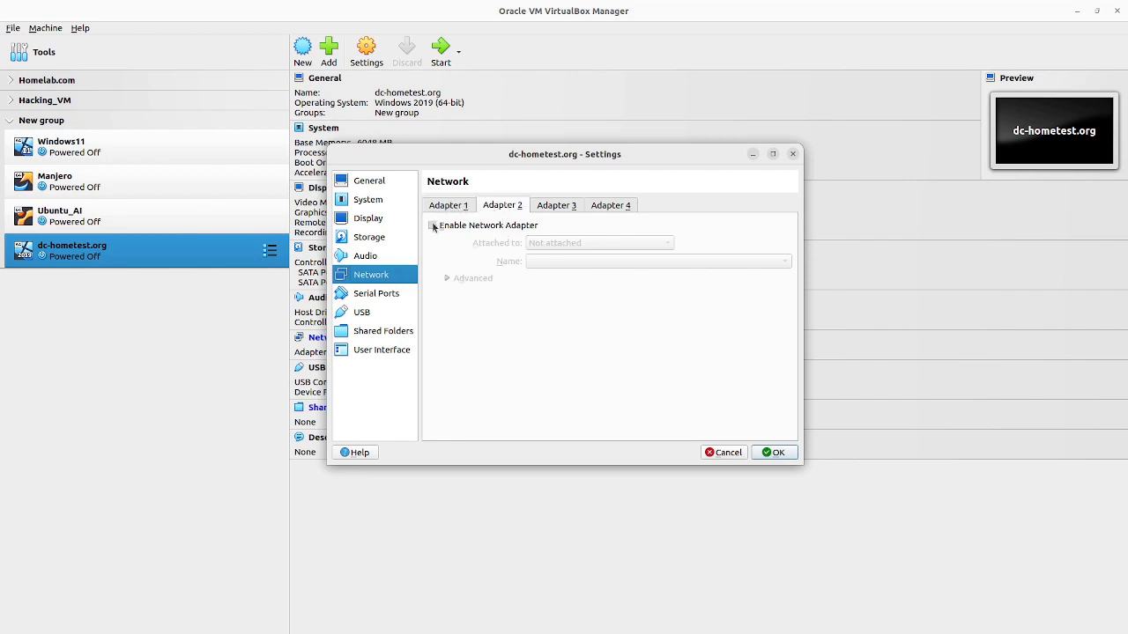
{"action": "left_click", "coordinate": [432, 225]}
{"action": "left_click", "coordinate": [667, 243]}
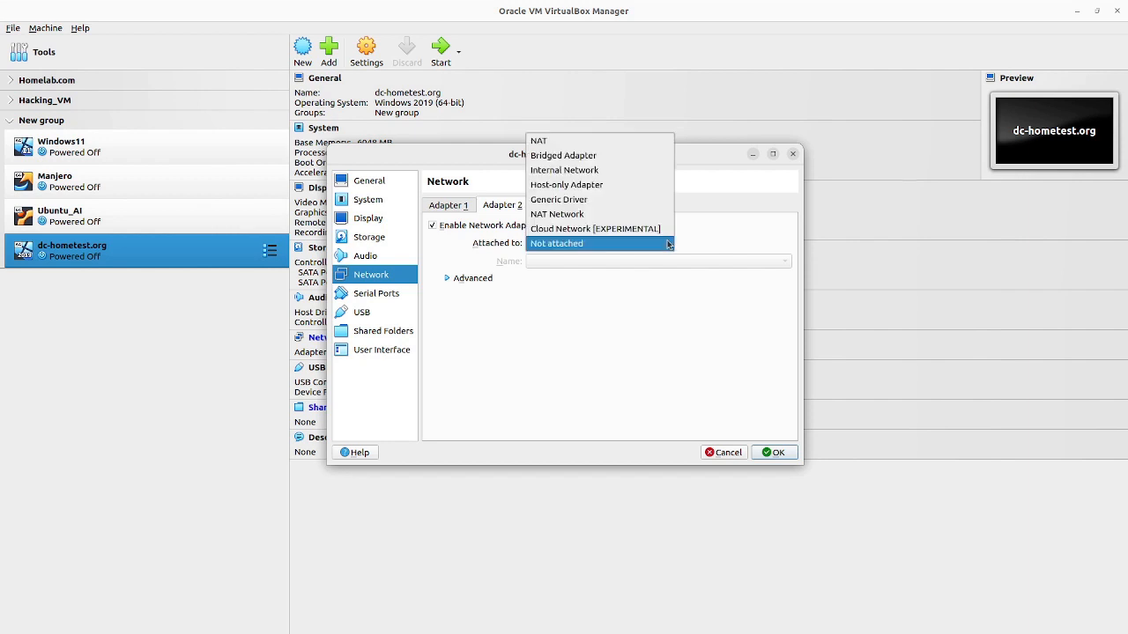
{"action": "left_click", "coordinate": [603, 173]}
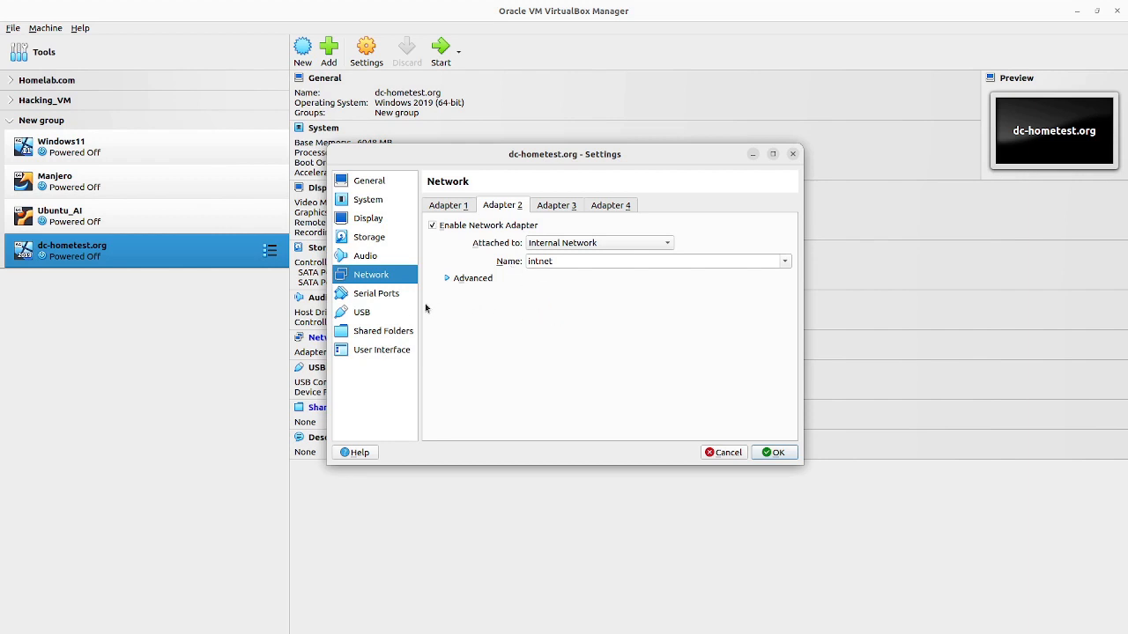
Step: Check the Shared Folders and General settings, then save the machine's settings with OK
{"action": "left_click", "coordinate": [385, 329]}
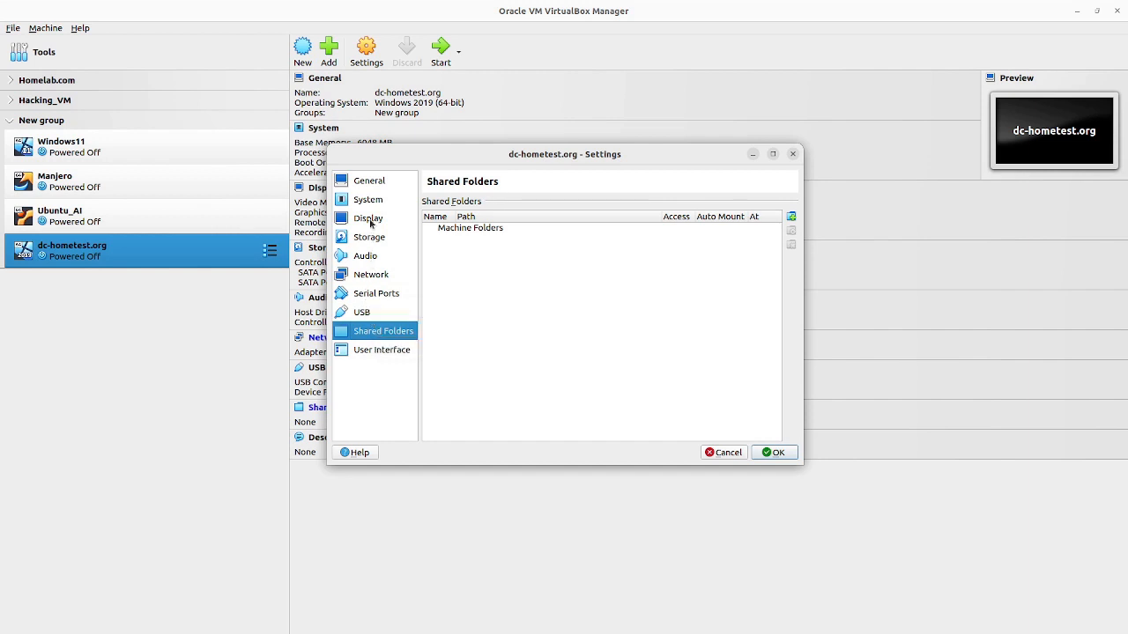
{"action": "left_click", "coordinate": [383, 183]}
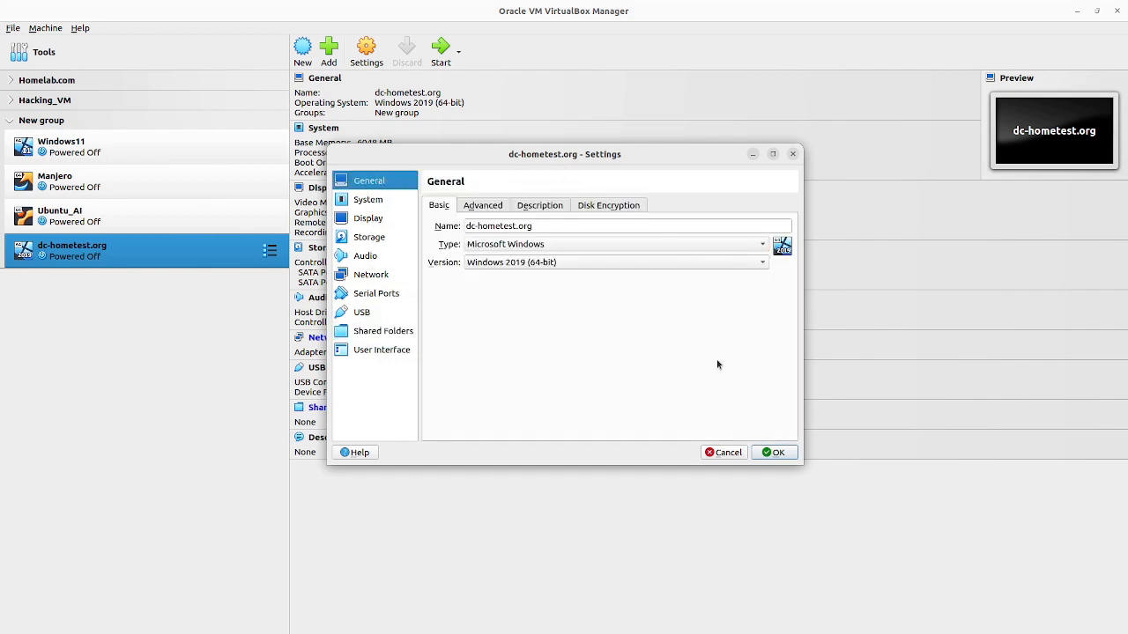
{"action": "left_click", "coordinate": [786, 454]}
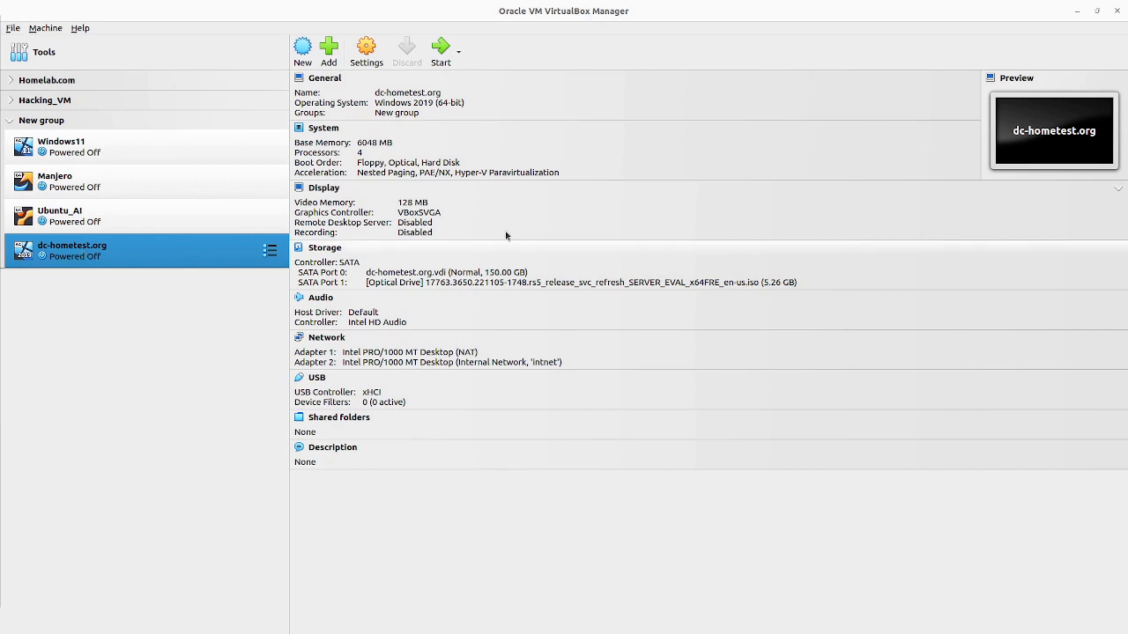
Step: Start dc-hometest.org, then move its VM window up and maximize it while it boots
{"action": "left_click", "coordinate": [440, 53]}
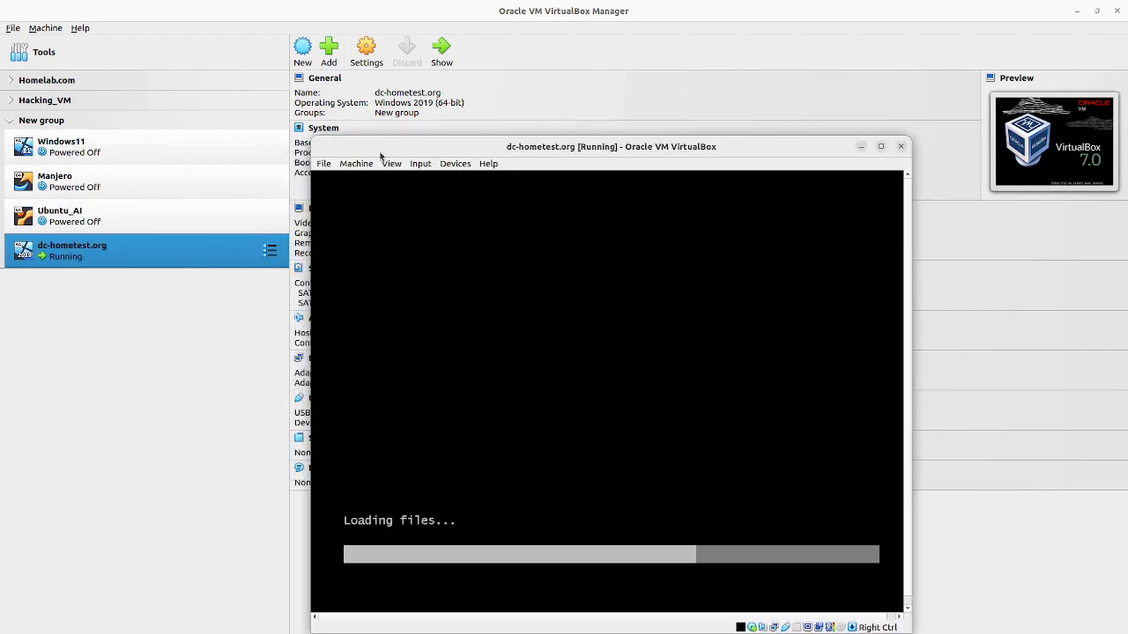
{"action": "left_click_drag", "start_coordinate": [408, 154], "coordinate": [382, 74]}
{"action": "double_click", "coordinate": [822, 66]}
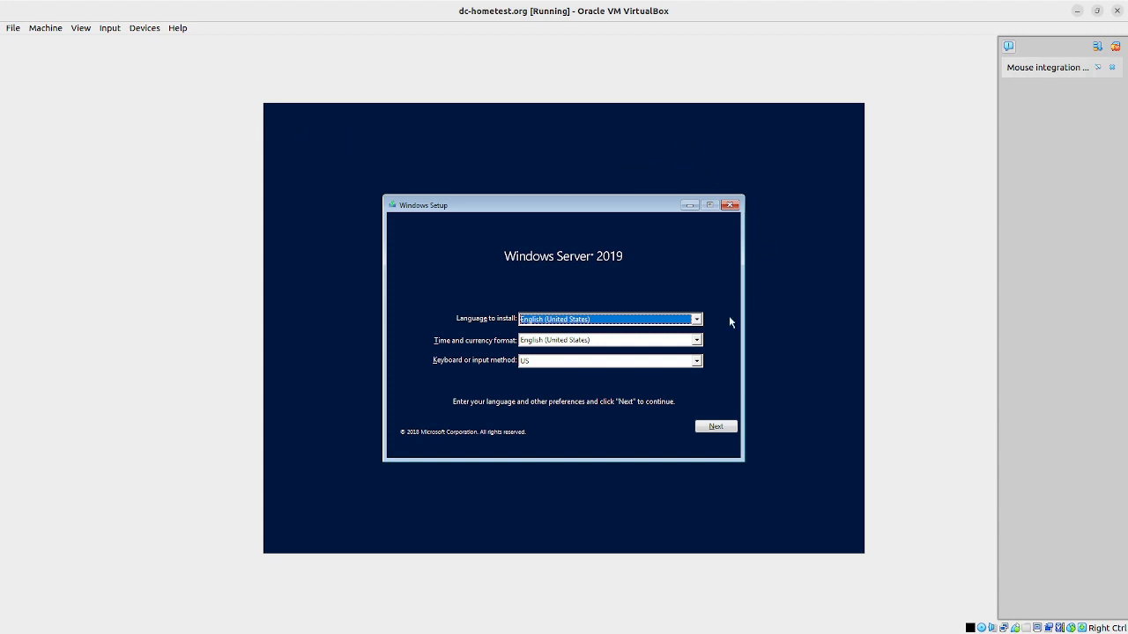
Step: Set the keyboard or input method to United Kingdom
{"action": "left_click", "coordinate": [696, 363]}
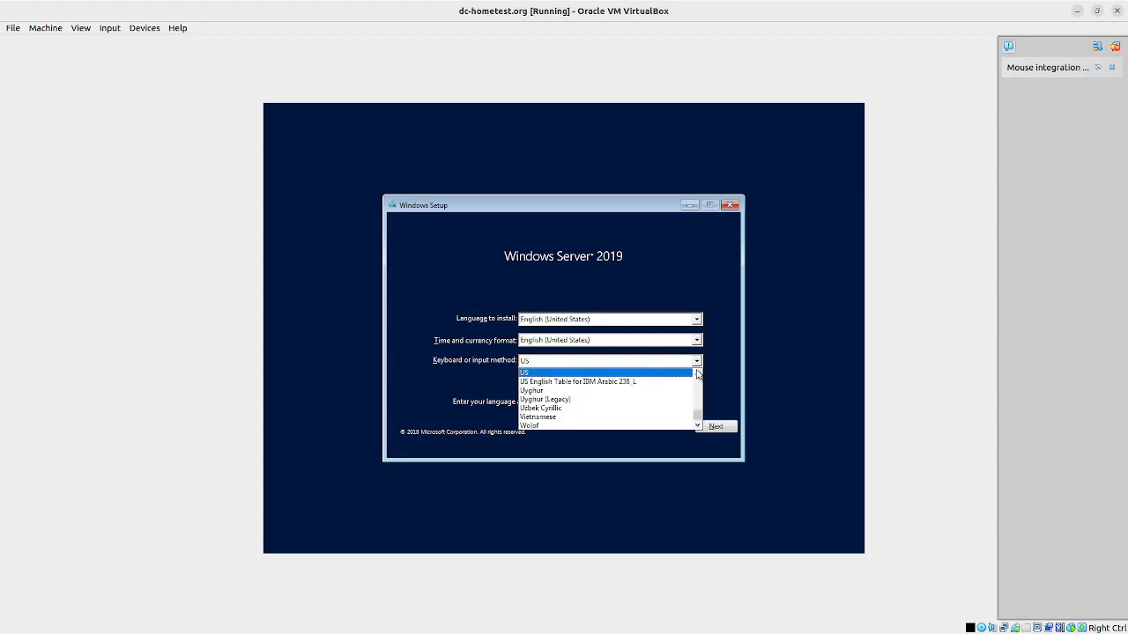
{"action": "left_click", "coordinate": [697, 375]}
{"action": "left_click", "coordinate": [697, 375]}
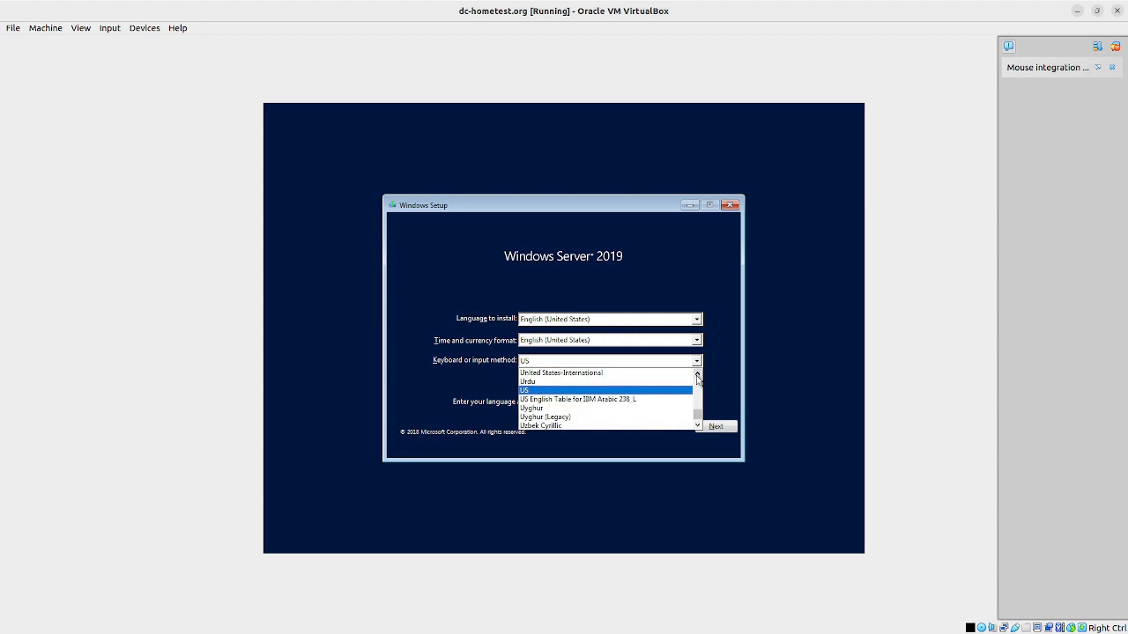
{"action": "left_click", "coordinate": [697, 376]}
{"action": "left_click", "coordinate": [697, 375]}
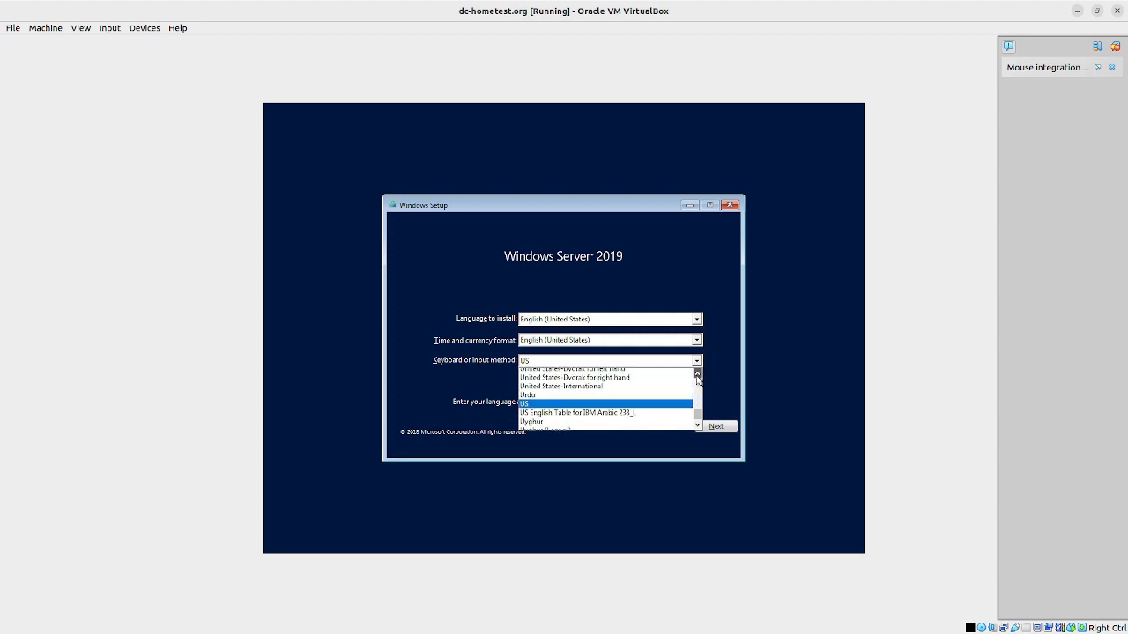
{"action": "left_click", "coordinate": [697, 375]}
{"action": "left_click", "coordinate": [697, 375]}
{"action": "left_click", "coordinate": [697, 375]}
{"action": "left_click", "coordinate": [697, 376]}
{"action": "left_click", "coordinate": [696, 375]}
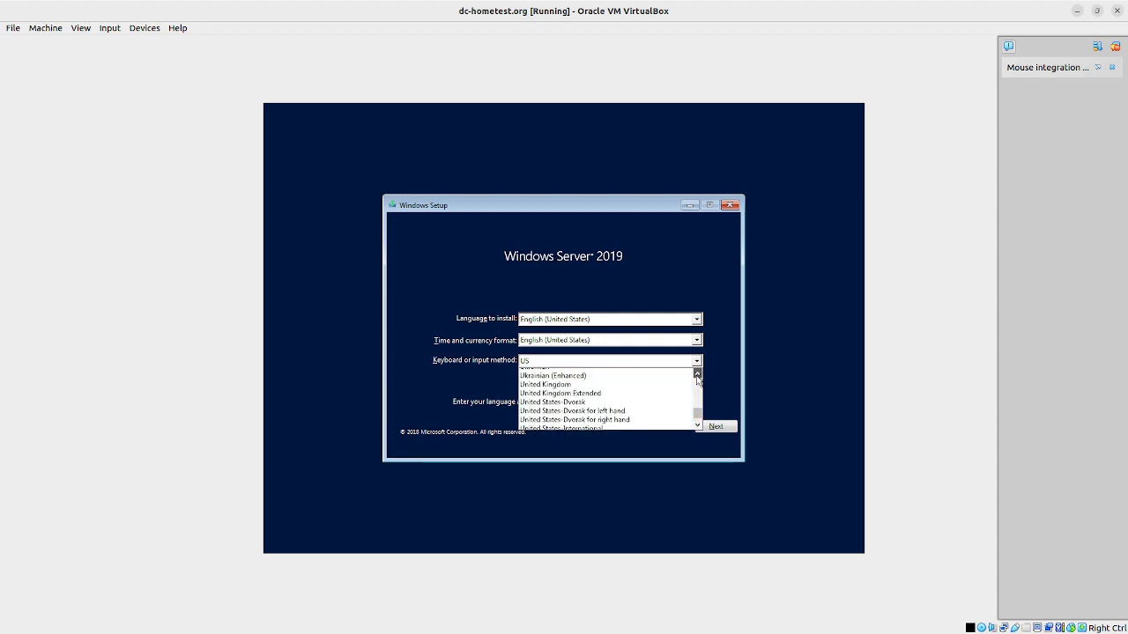
{"action": "left_click", "coordinate": [697, 375]}
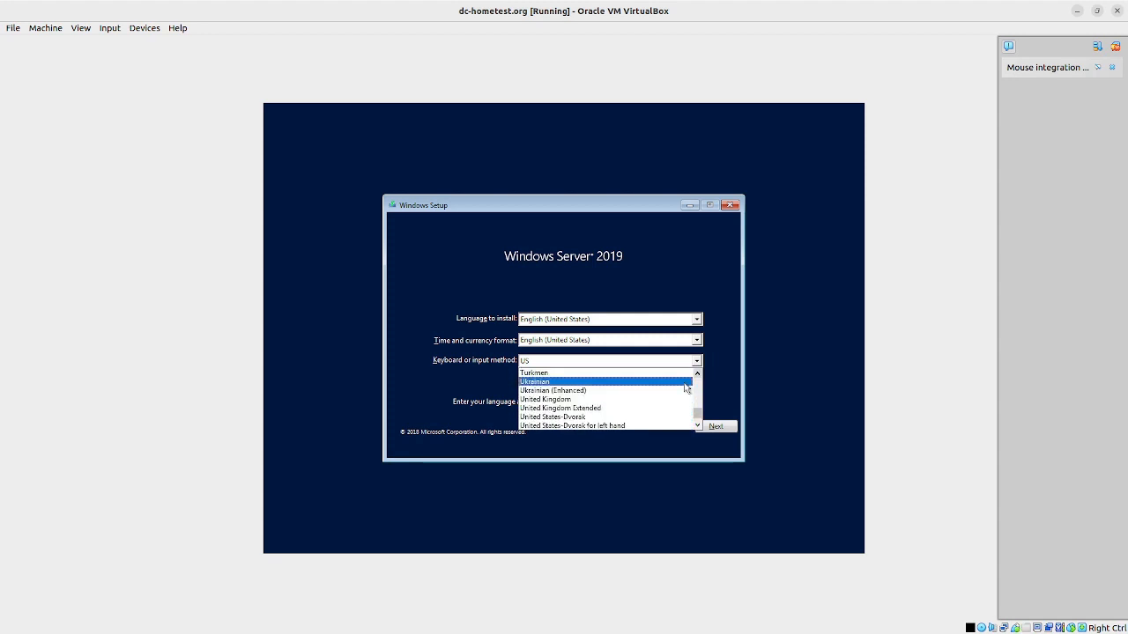
{"action": "left_click", "coordinate": [587, 401]}
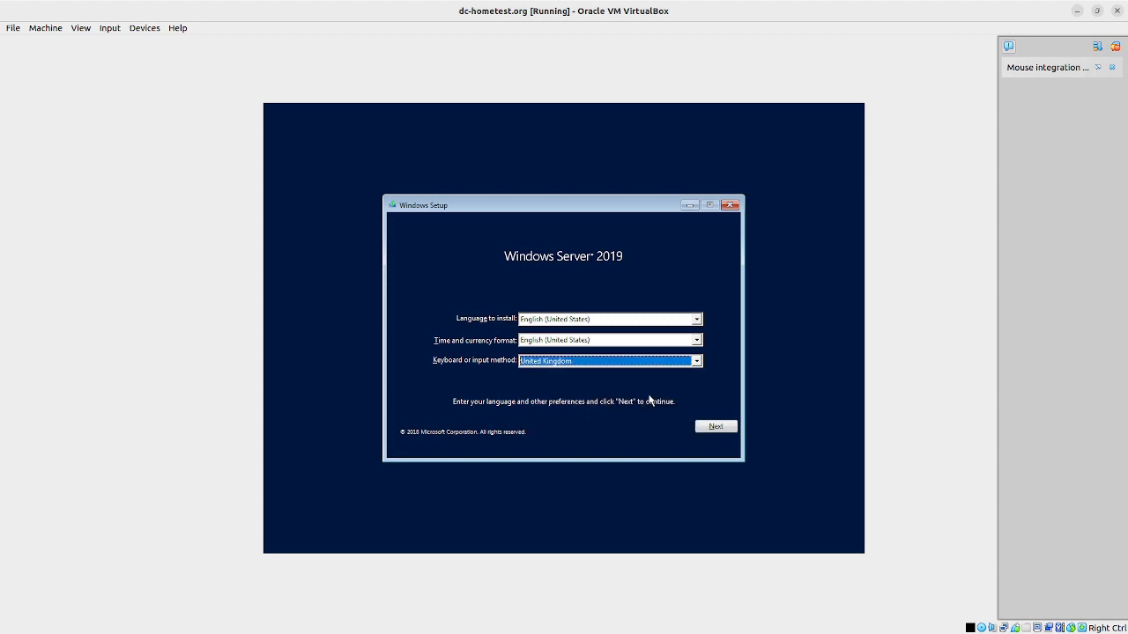
Step: Set the time and currency format to English (United Kingdom) and continue
{"action": "left_click", "coordinate": [697, 341]}
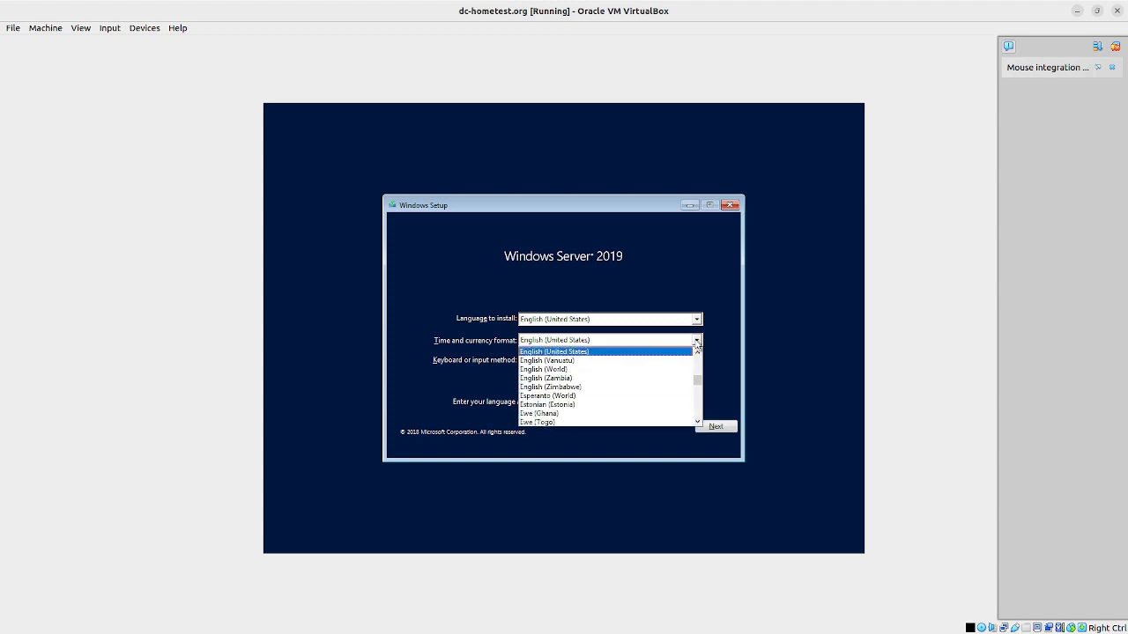
{"action": "left_click", "coordinate": [696, 353]}
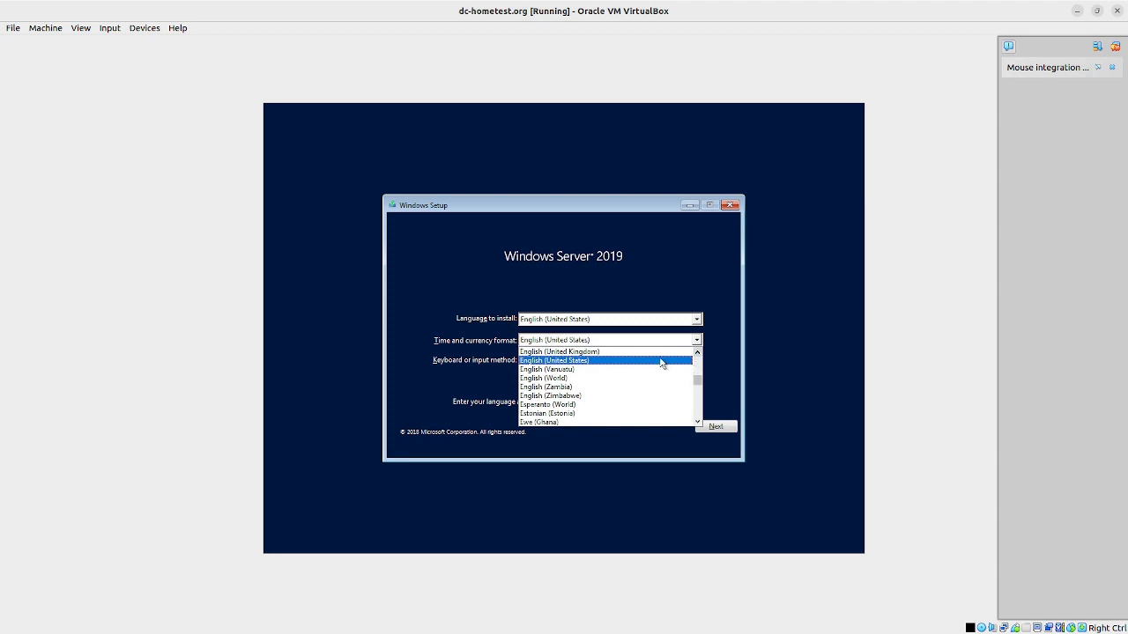
{"action": "left_click", "coordinate": [655, 360]}
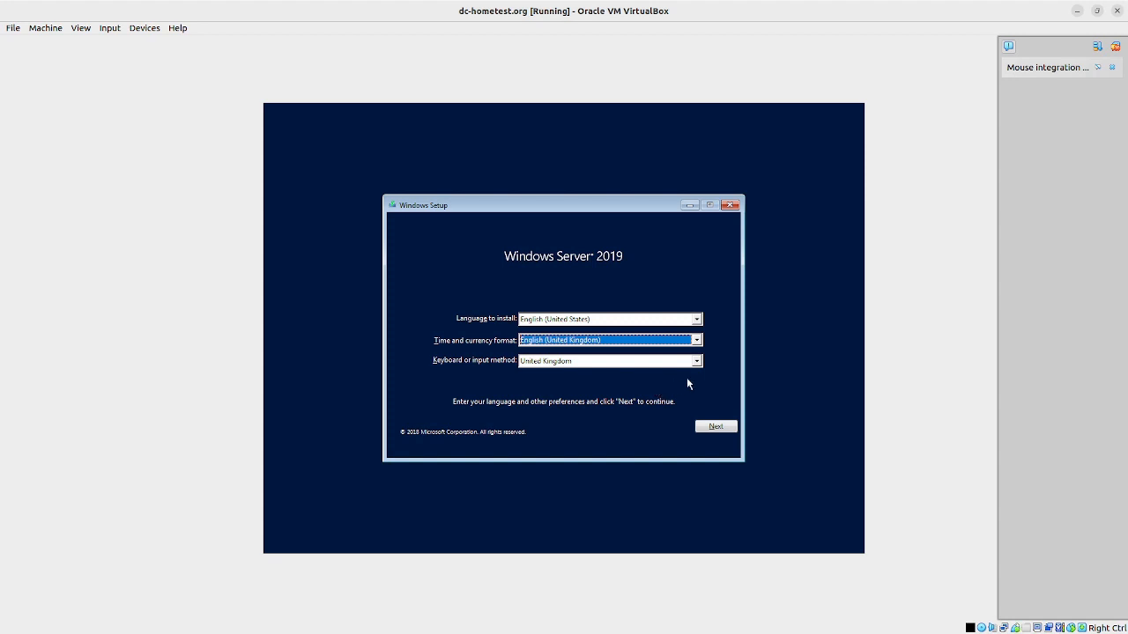
{"action": "left_click", "coordinate": [717, 428]}
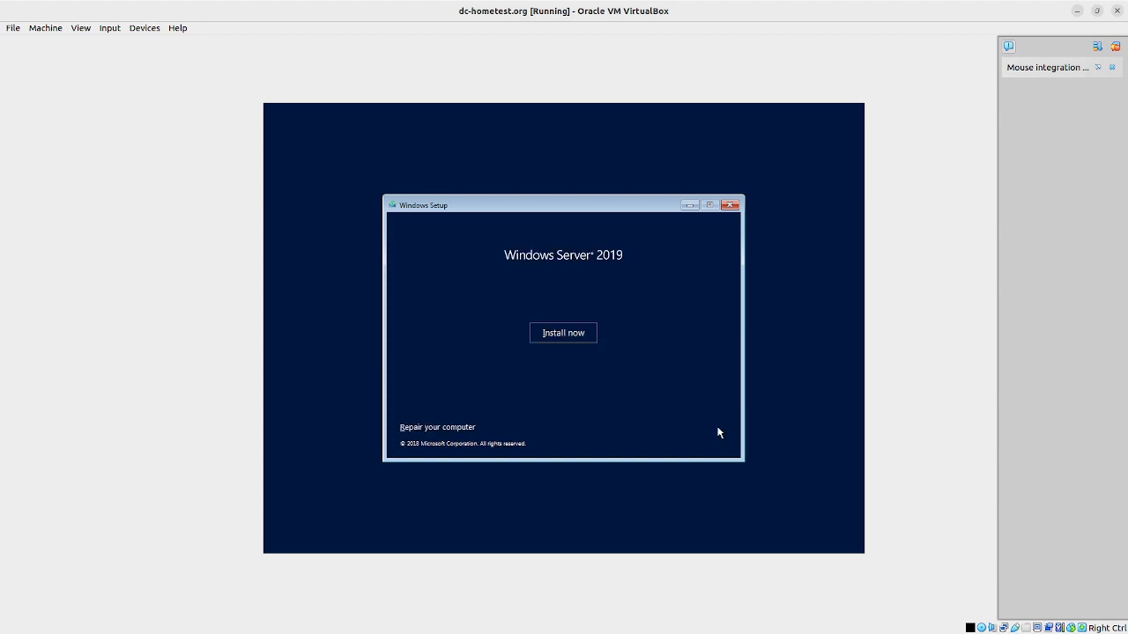
Step: Begin installation and select Windows Server 2019 Standard Evaluation (Desktop Experience) as the edition
{"action": "left_click", "coordinate": [564, 333]}
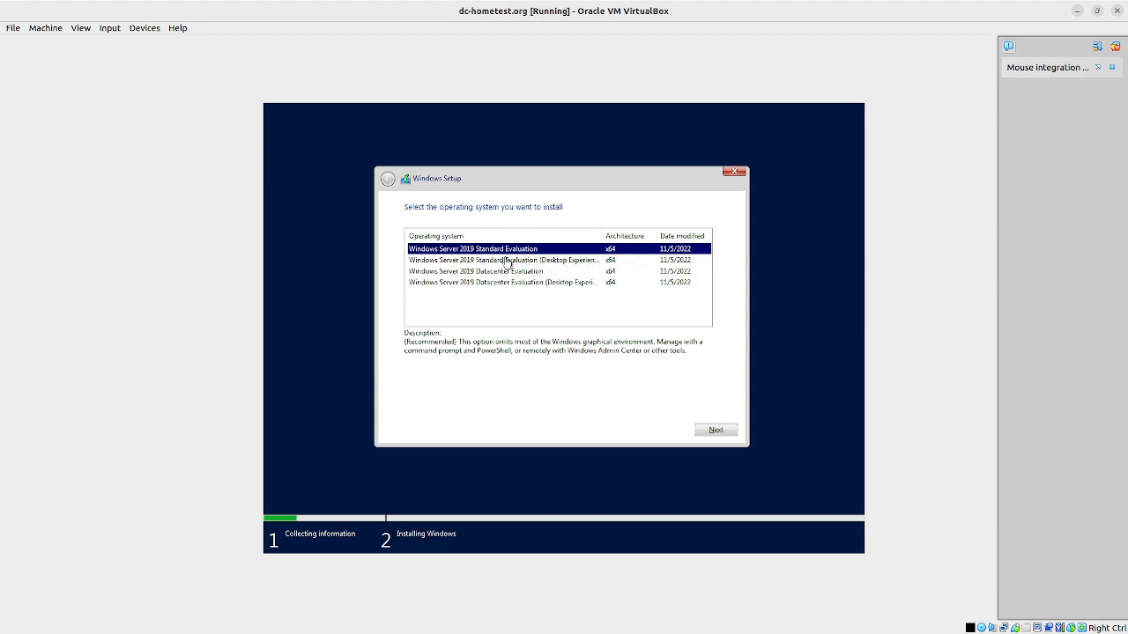
{"action": "left_click", "coordinate": [469, 262]}
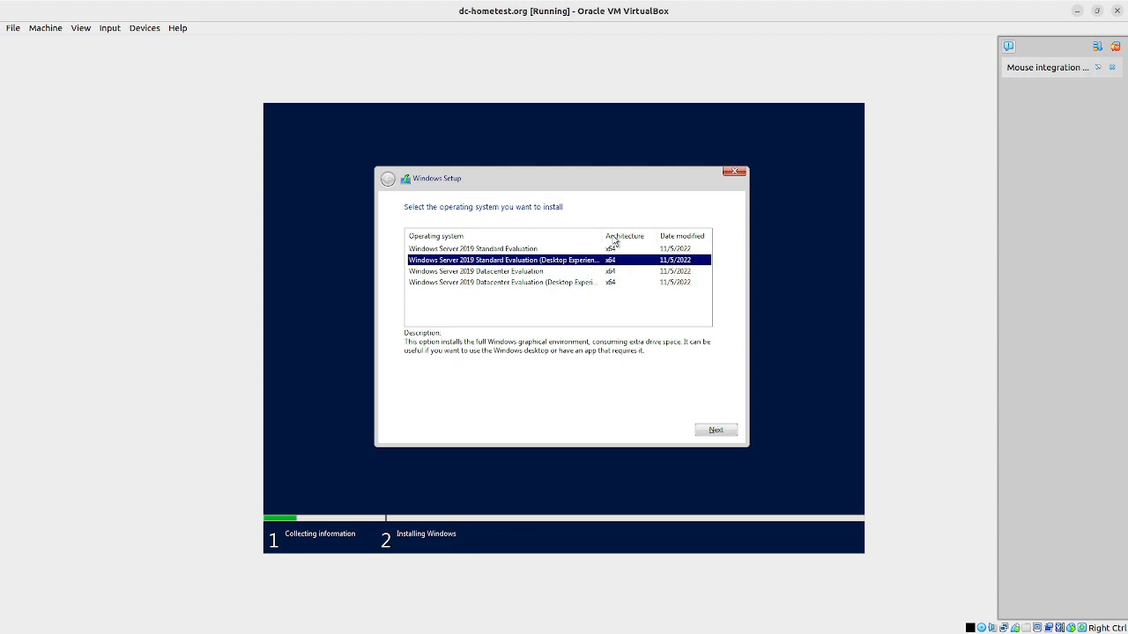
{"action": "left_click_drag", "start_coordinate": [602, 236], "coordinate": [614, 234]}
{"action": "left_click_drag", "start_coordinate": [640, 231], "coordinate": [608, 235]}
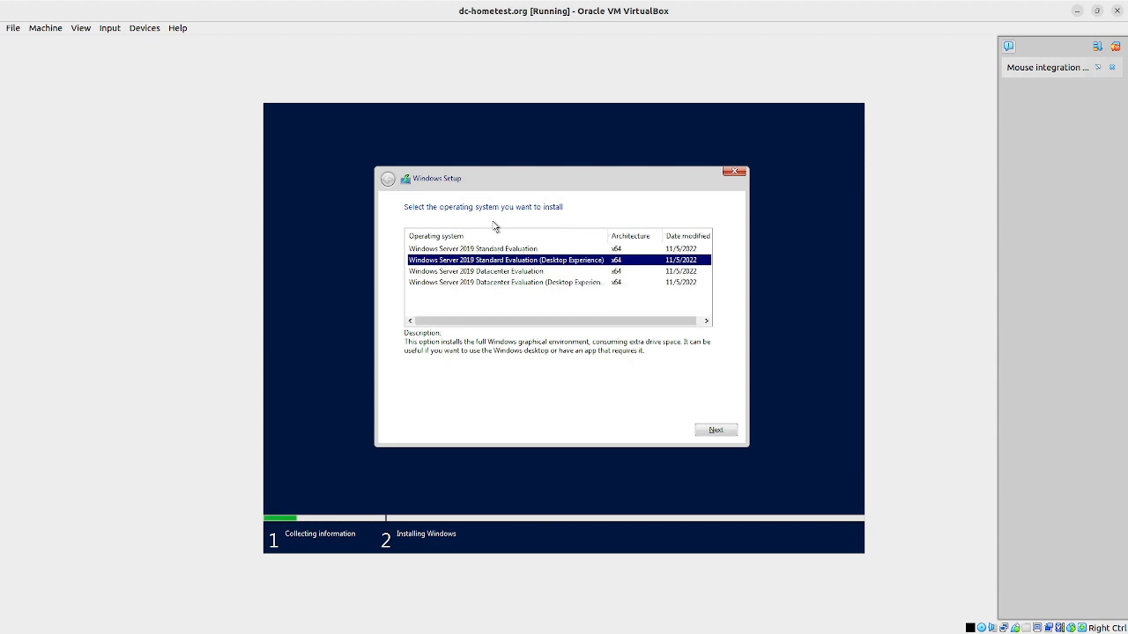
{"action": "left_click", "coordinate": [723, 430]}
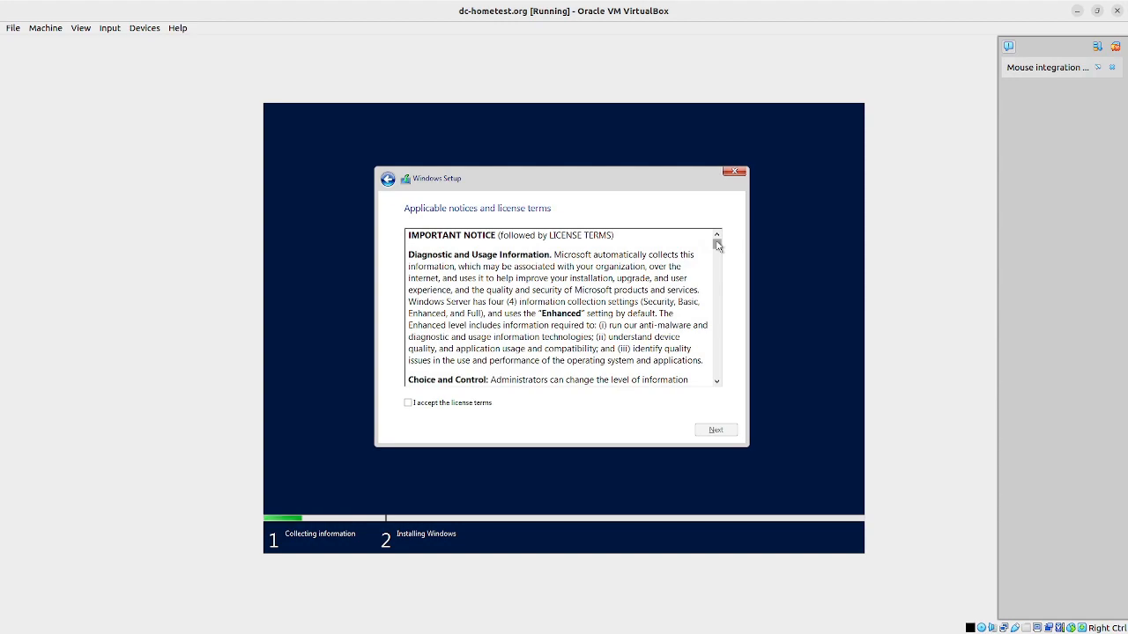
Step: Scroll the license text, accept the license terms, and continue
{"action": "left_click_drag", "start_coordinate": [718, 245], "coordinate": [725, 379]}
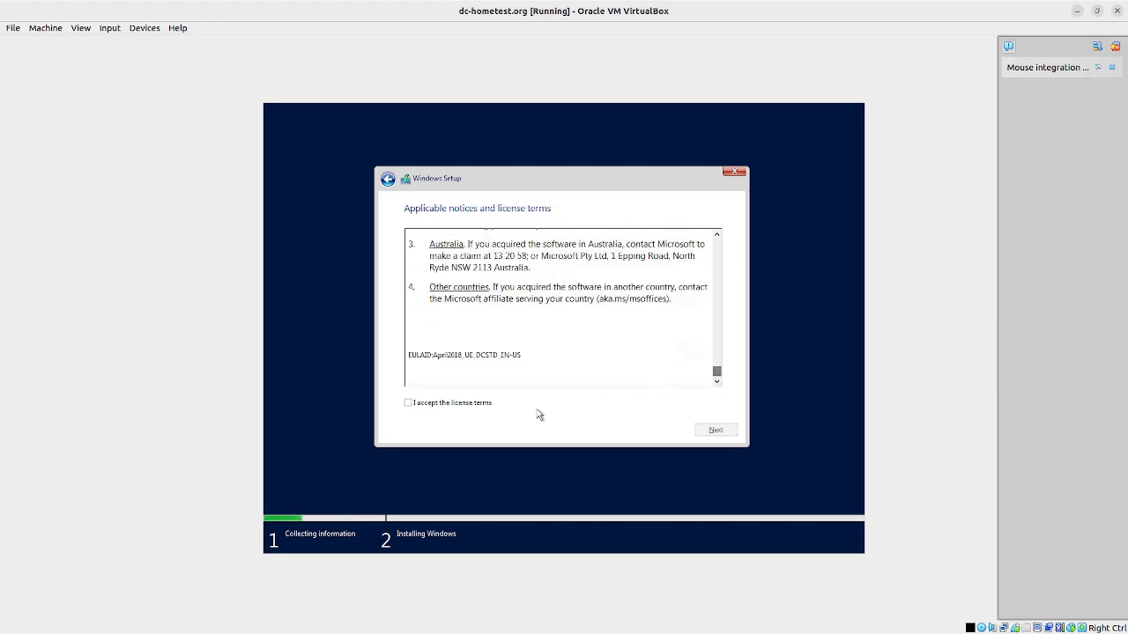
{"action": "left_click", "coordinate": [408, 402]}
{"action": "left_click", "coordinate": [715, 431]}
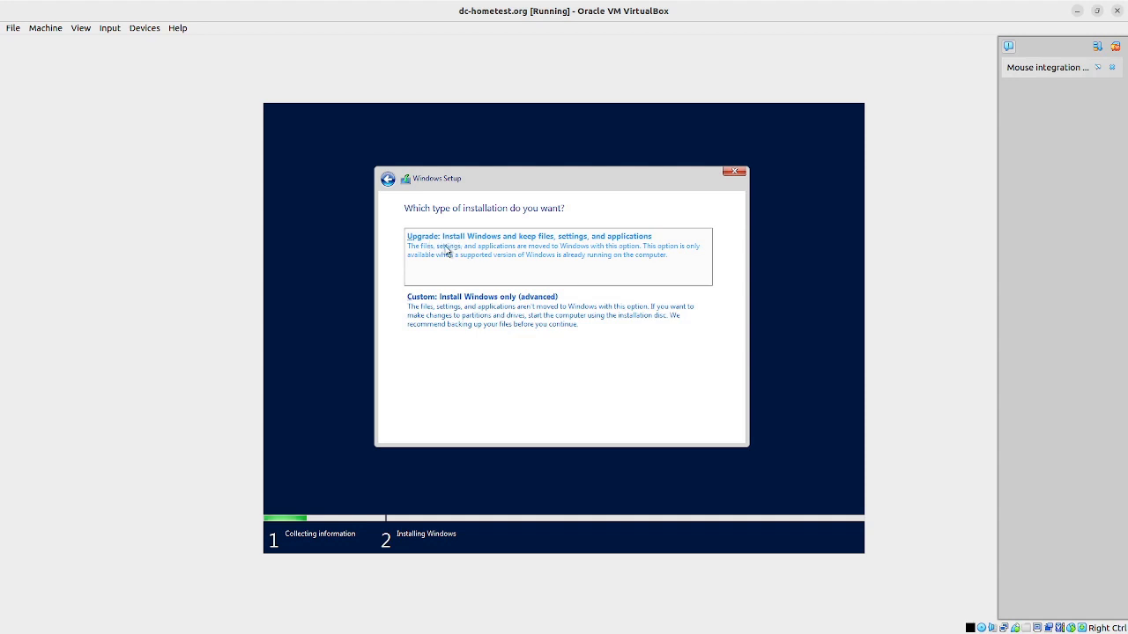
Step: Choose Custom install, create a 153600 MB partition, and install onto the 149.5 GB primary partition
{"action": "left_click", "coordinate": [506, 304]}
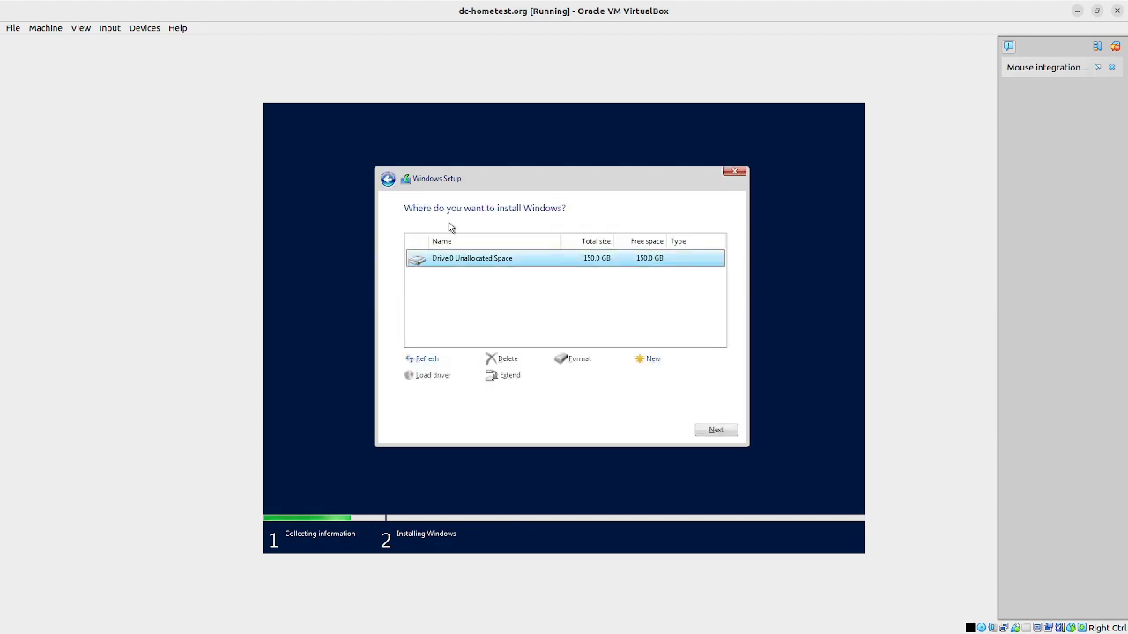
{"action": "left_click", "coordinate": [654, 359]}
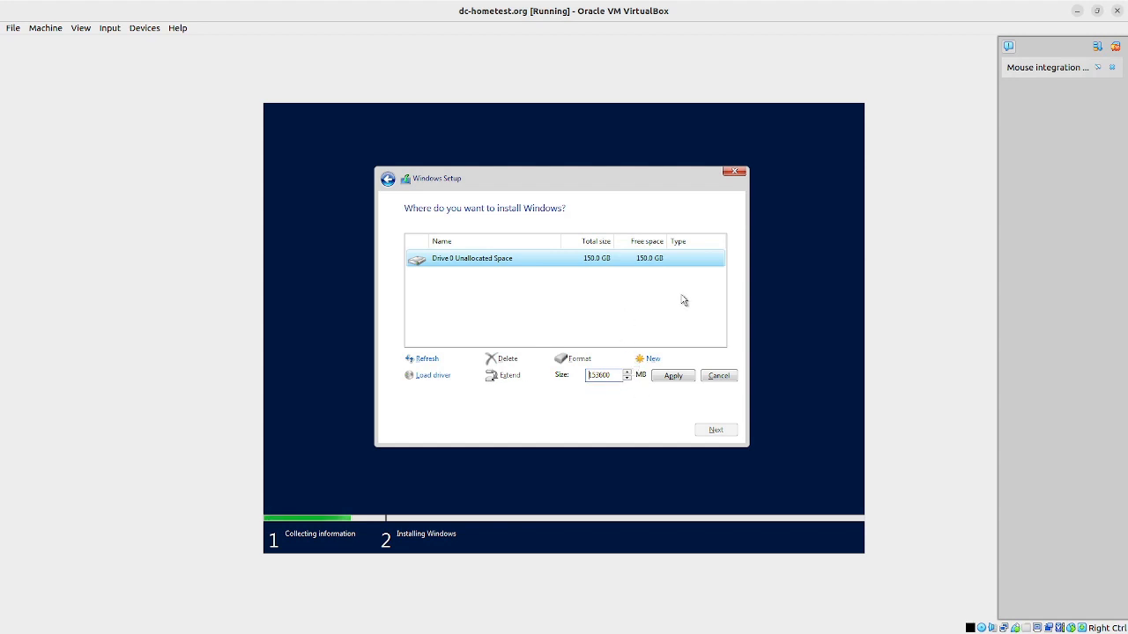
{"action": "left_click", "coordinate": [669, 377]}
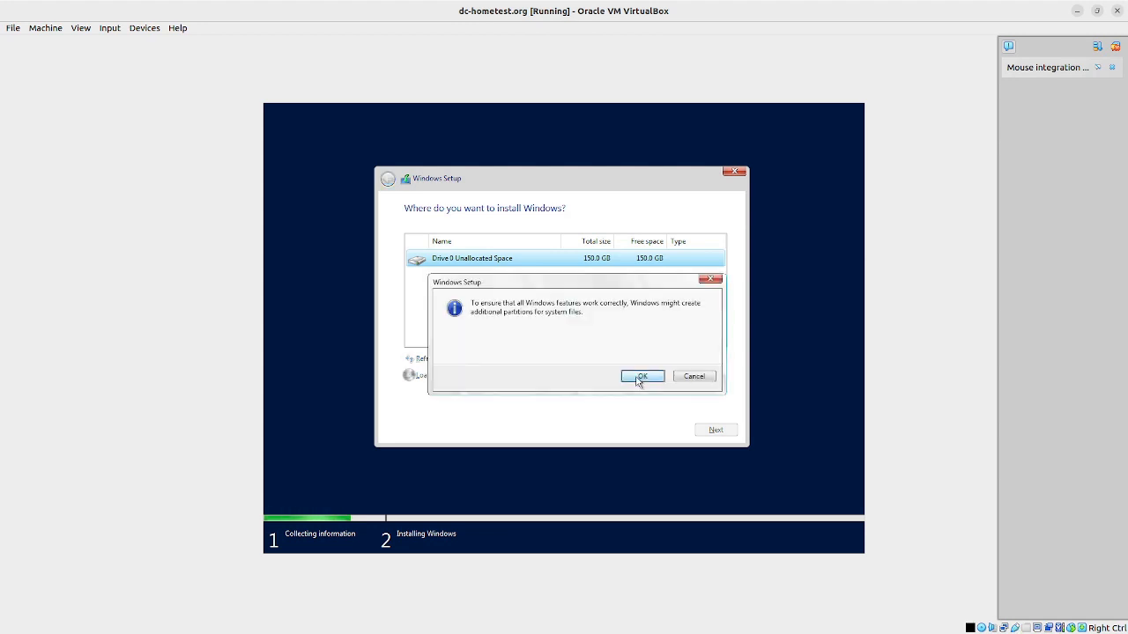
{"action": "left_click", "coordinate": [639, 377]}
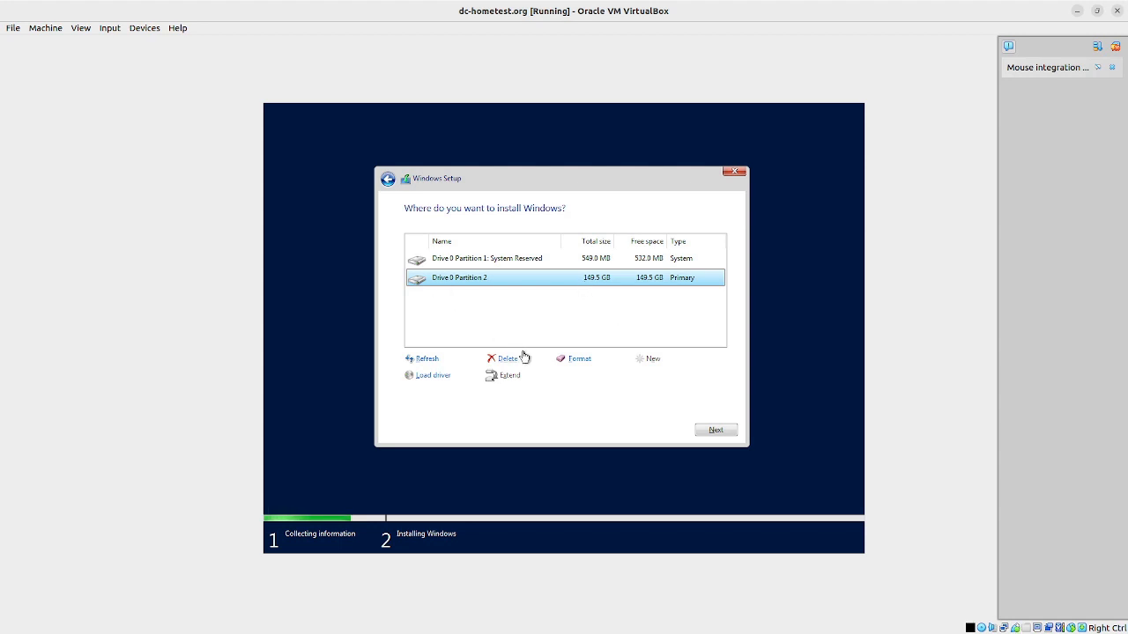
{"action": "left_click", "coordinate": [715, 431]}
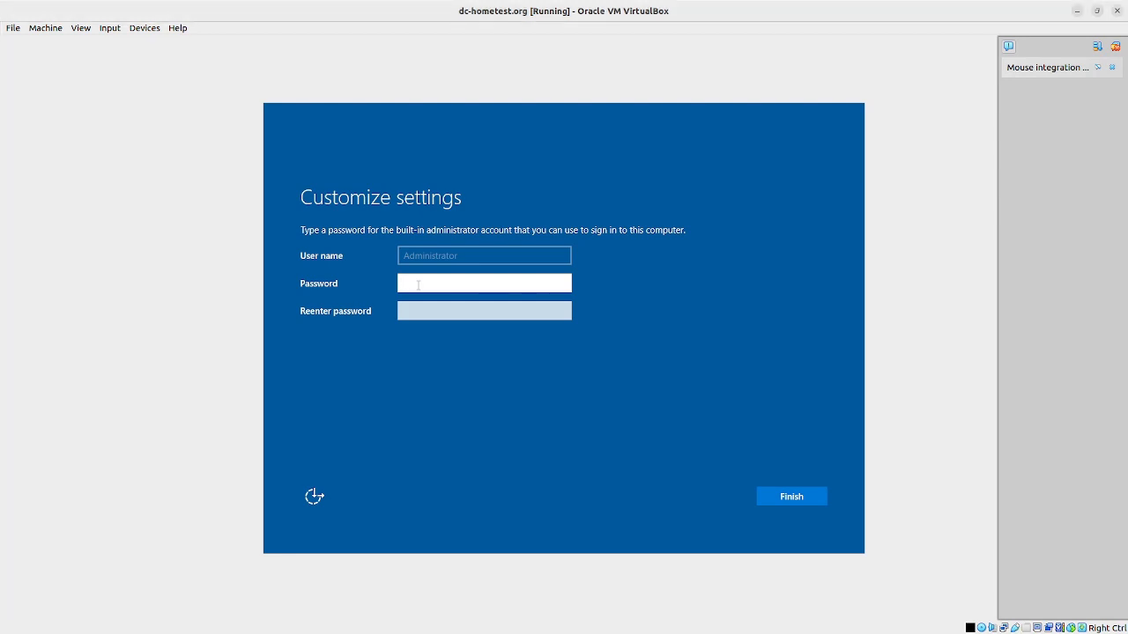
Step: Enter and confirm the Administrator password, then finish the settings
{"action": "type", "text": "P@ssw0rd123!45"}
{"action": "key", "text": "Tab"}
{"action": "type", "text": "P@ssw0"}
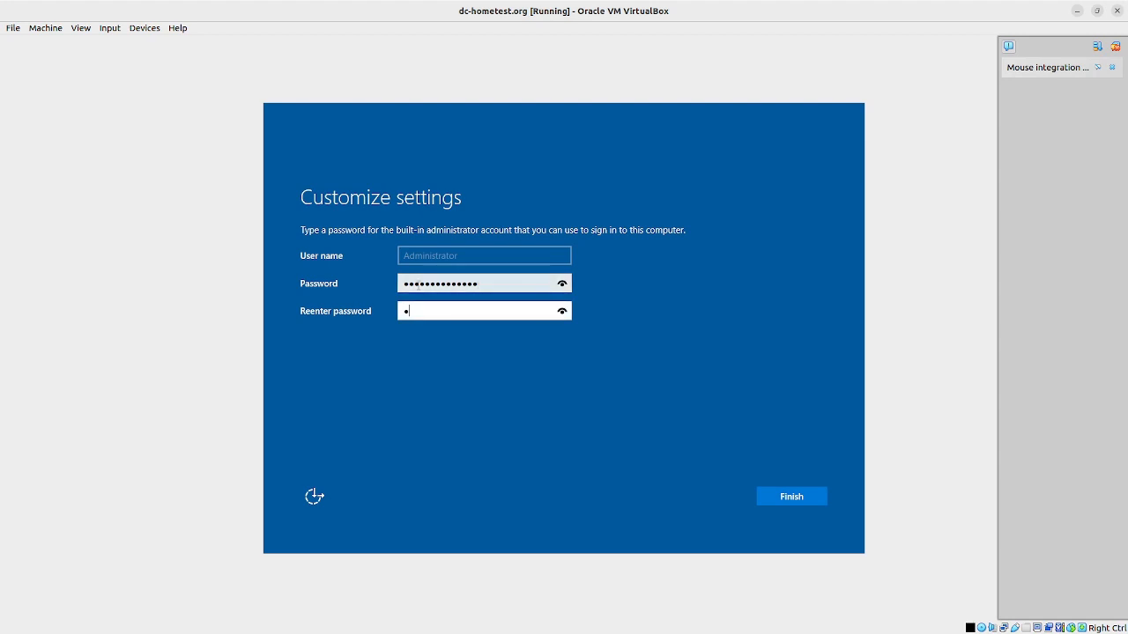
{"action": "type", "text": "rd123!45"}
{"action": "left_click", "coordinate": [790, 498]}
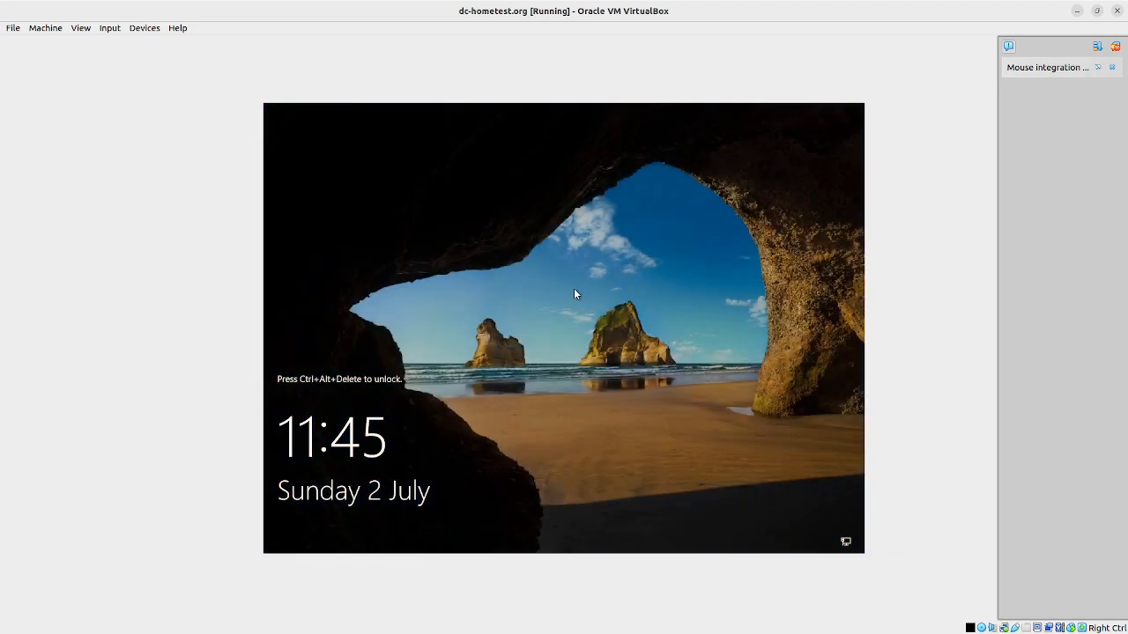
Step: Send Ctrl-Alt-Del to the VM from the Input > Keyboard menu
{"action": "left_click", "coordinate": [111, 30]}
{"action": "mouse_move", "coordinate": [141, 42]}
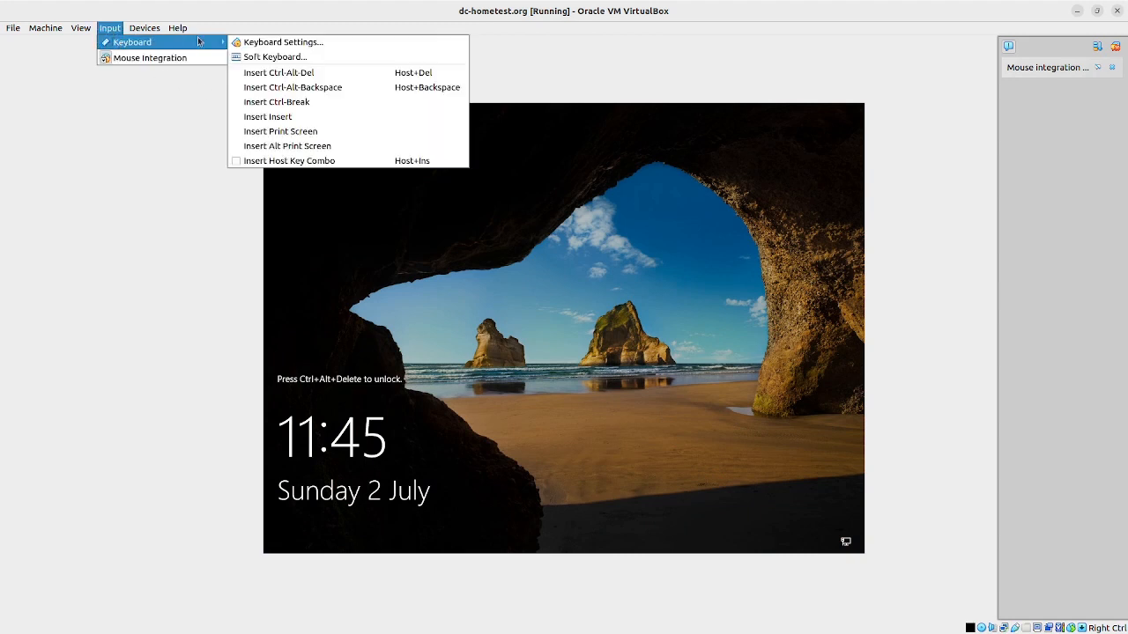
{"action": "left_click", "coordinate": [269, 73]}
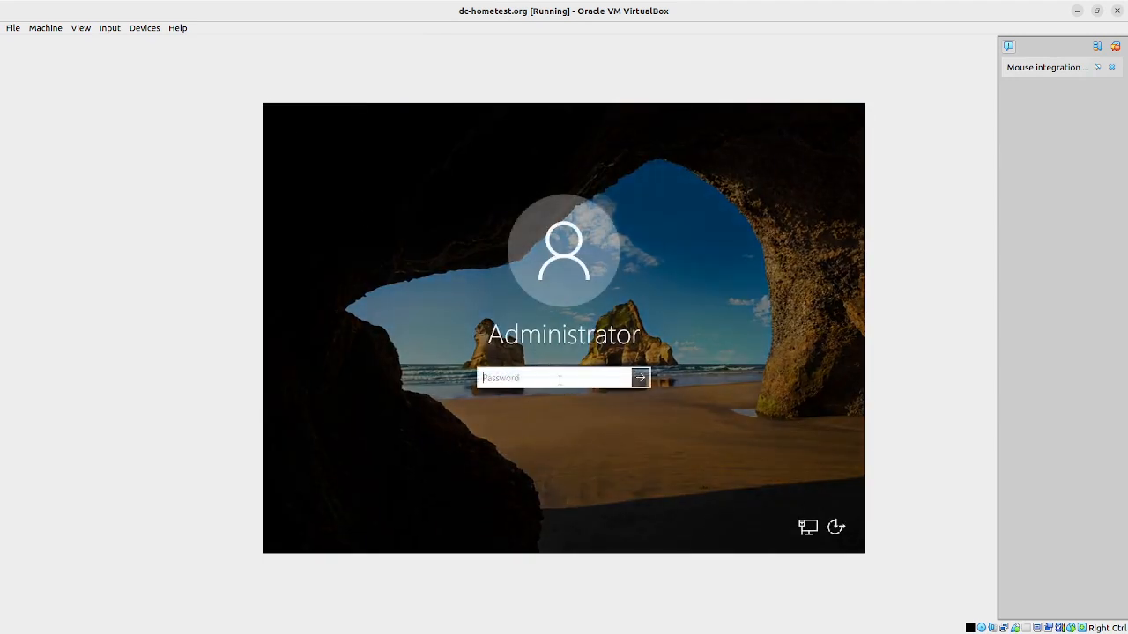
Step: Type the Administrator password at the sign-in prompt
{"action": "type", "text": "Pass"}
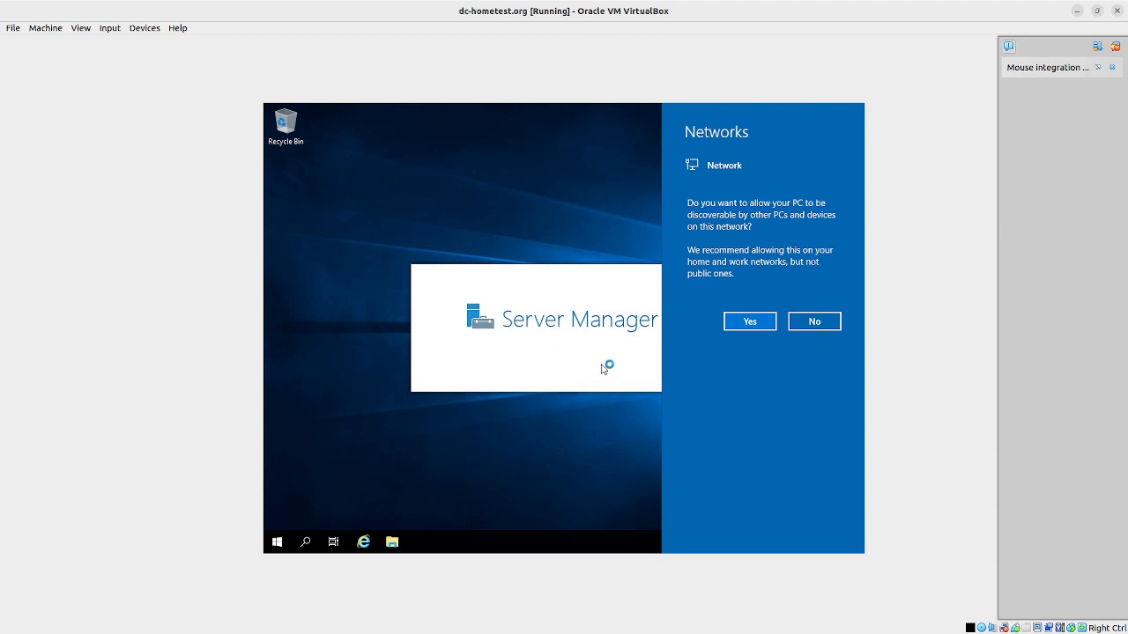
Step: Answer Yes to the Networks prompt to allow network discovery
{"action": "left_click", "coordinate": [761, 329]}
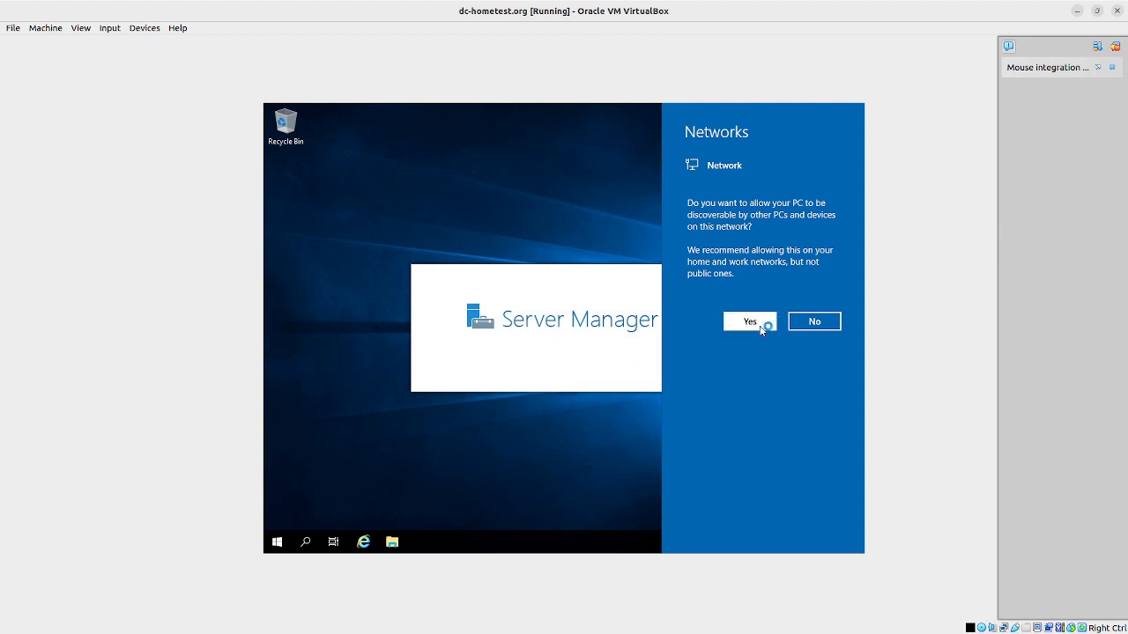